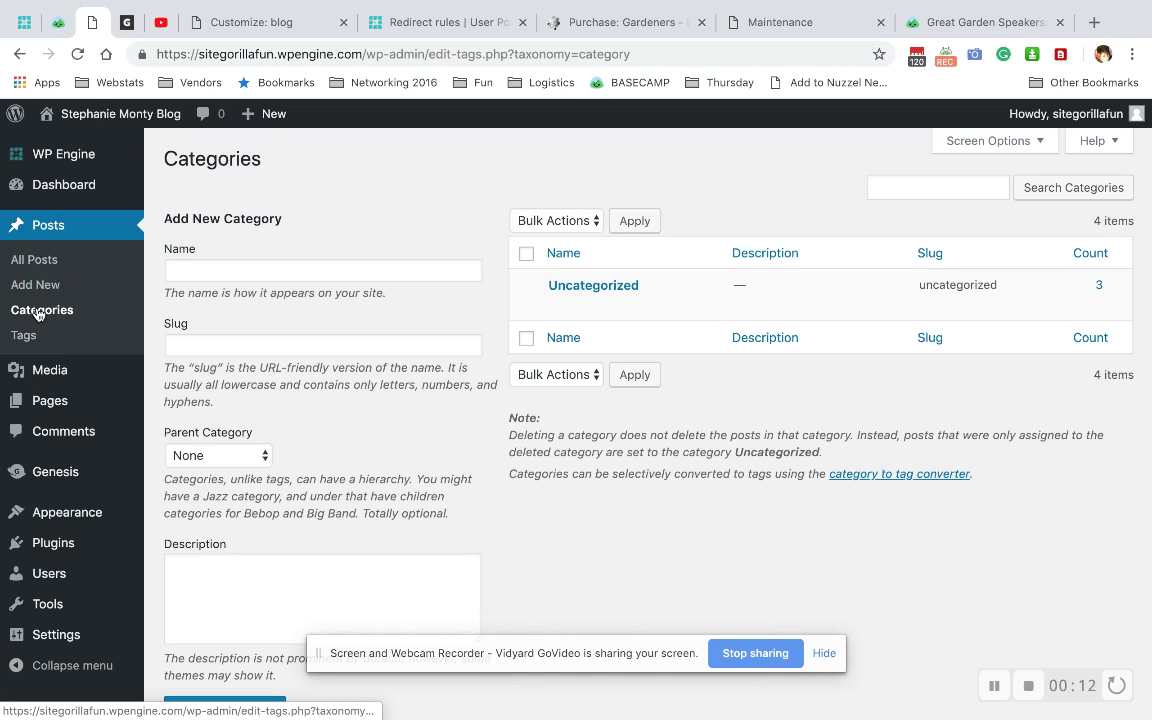
Step: Open the post categories page and add a top-level category named Fruit
click(52, 433)
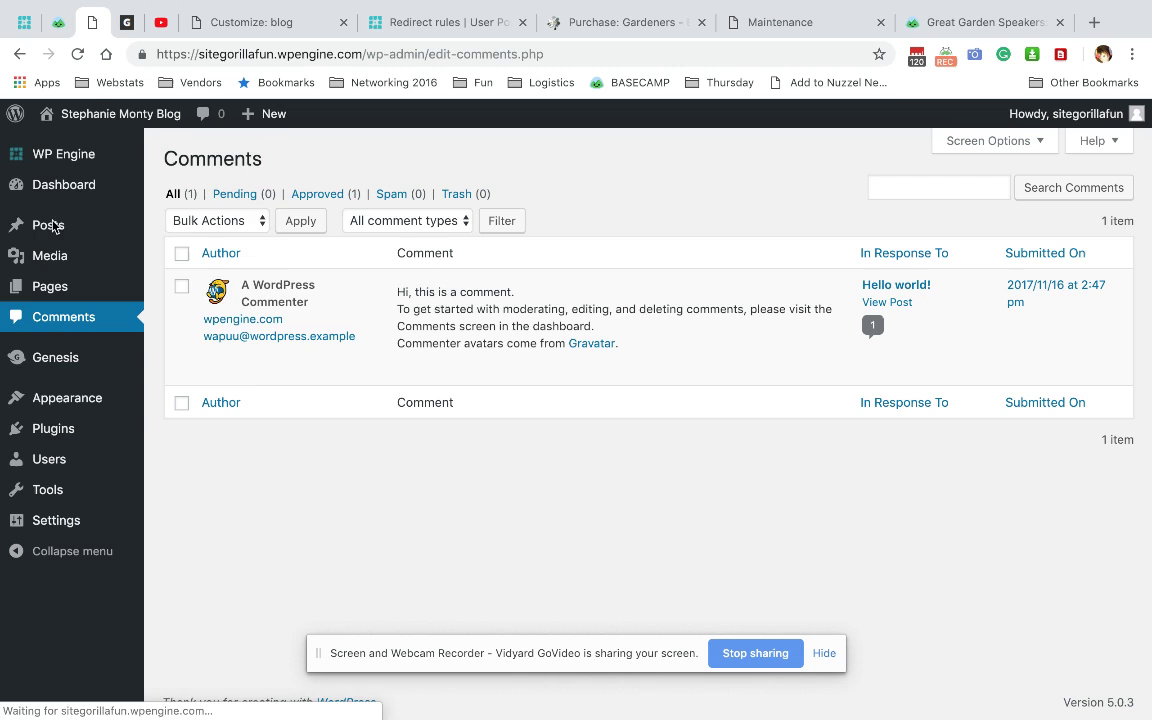
mouse_move(54, 229)
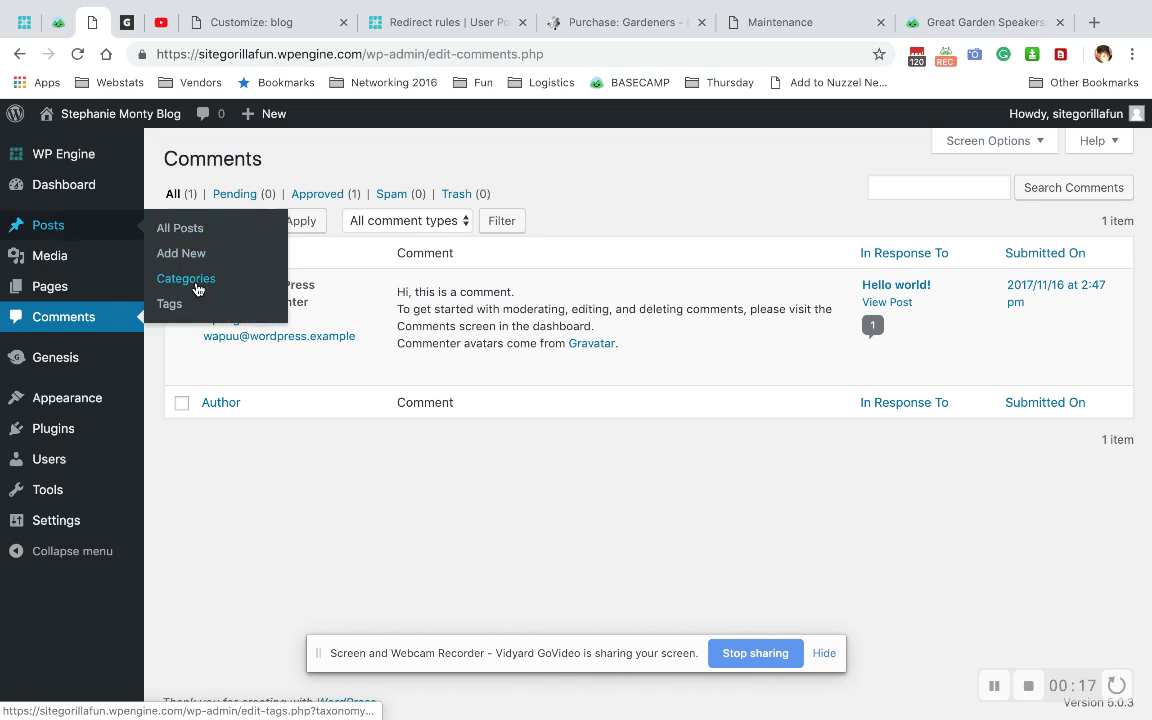
click(60, 232)
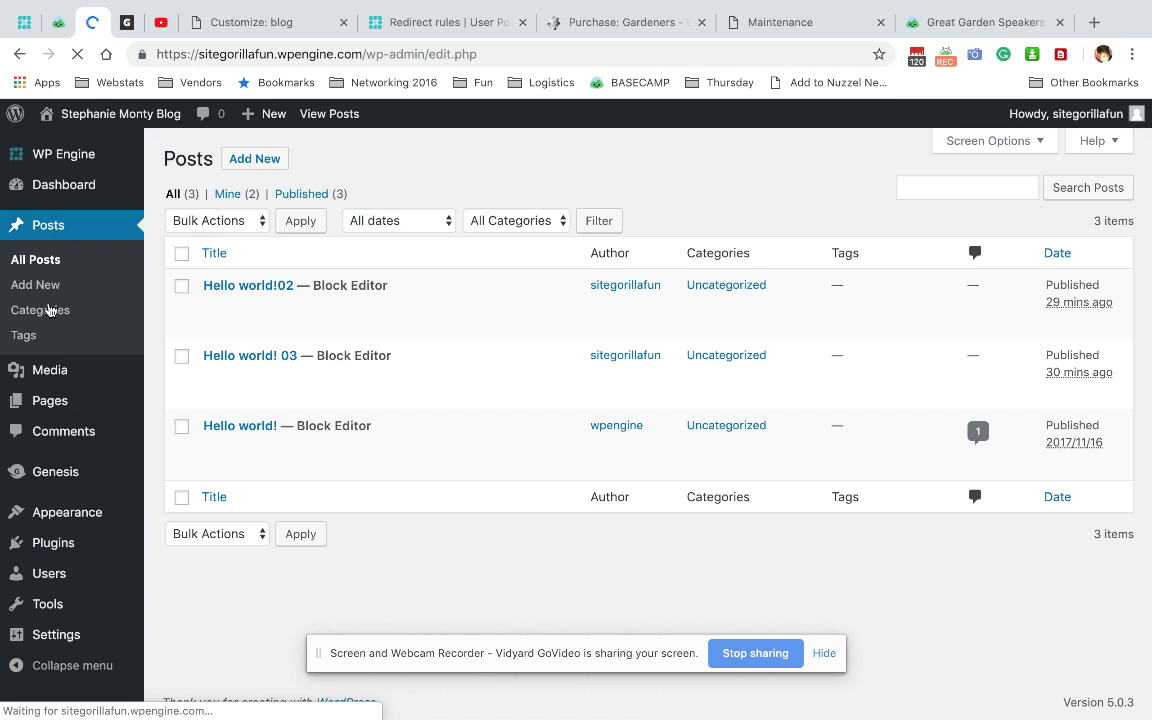
click(42, 312)
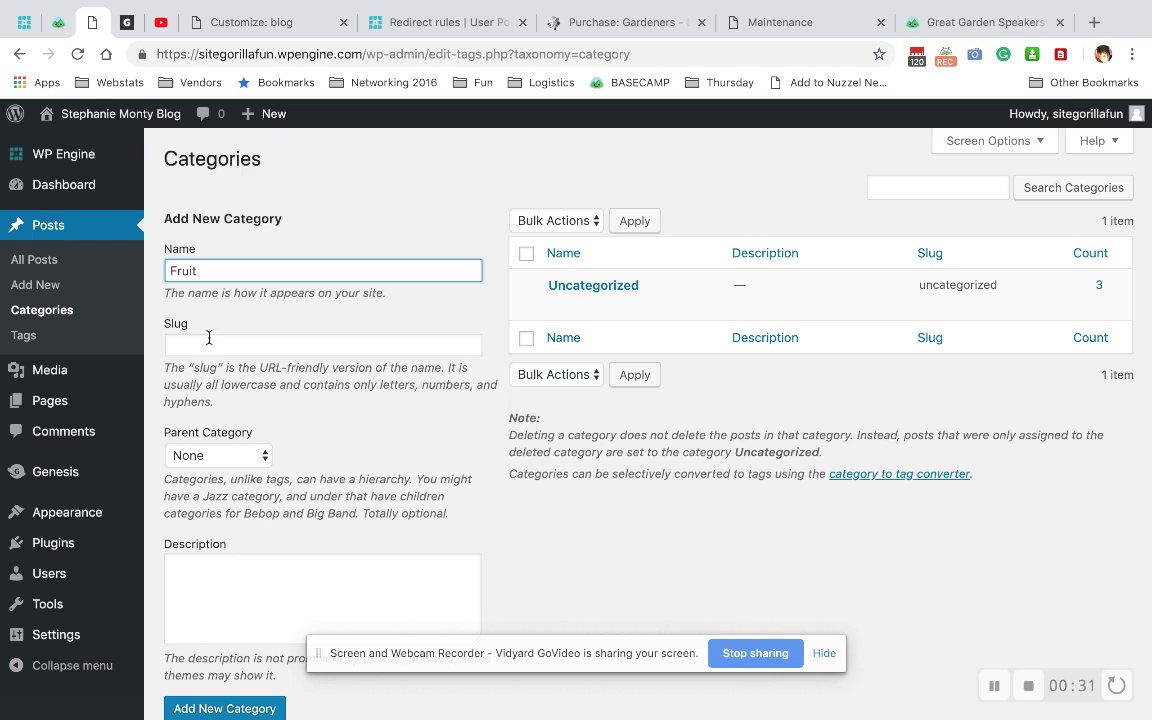
scroll(270, 410, down, 2)
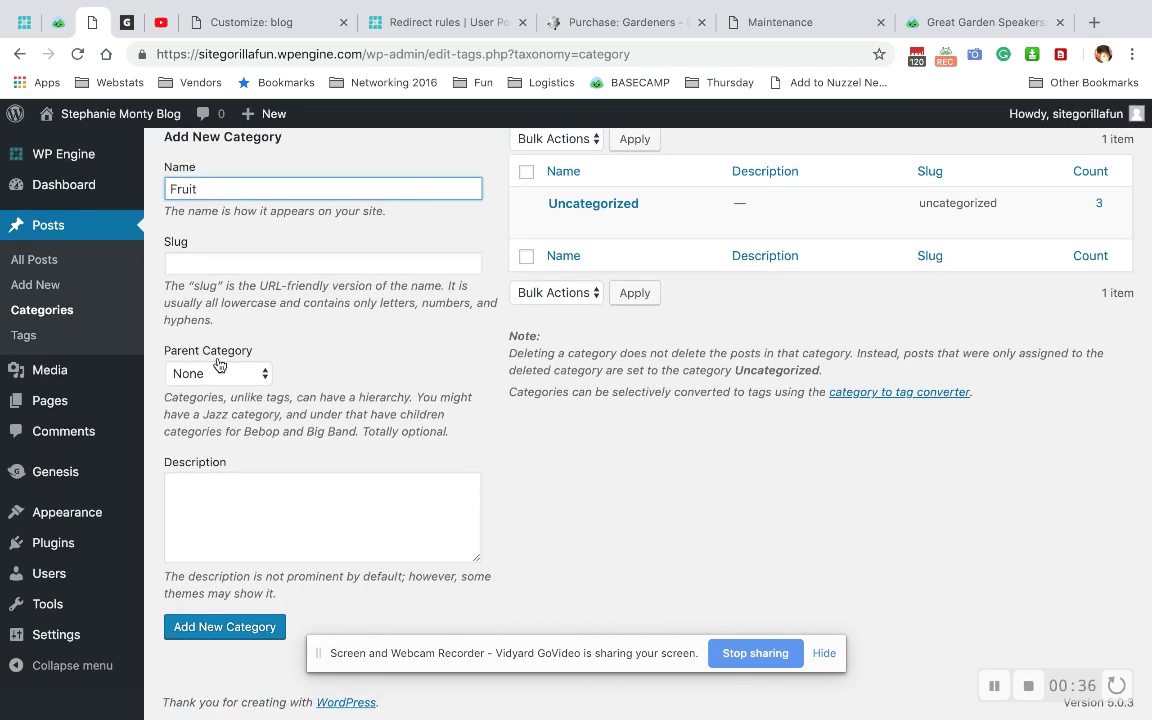
click(213, 626)
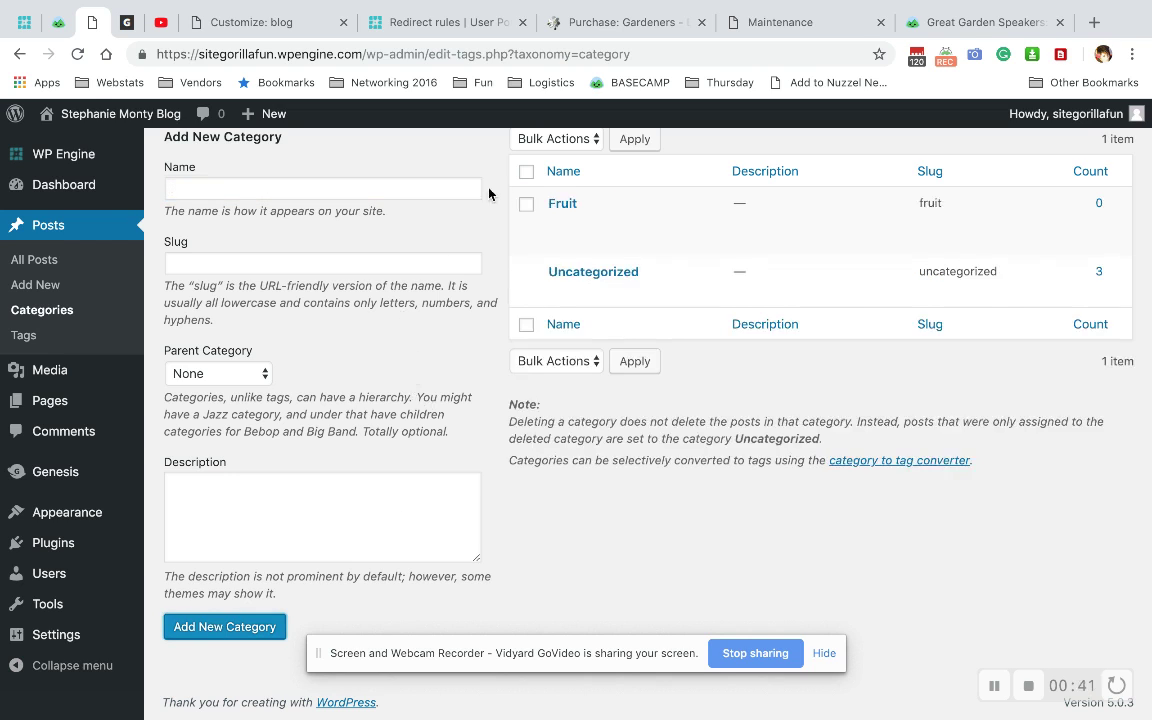
Step: Add a category named Citrus with Fruit as its parent category
click(218, 189)
text(Citrus)
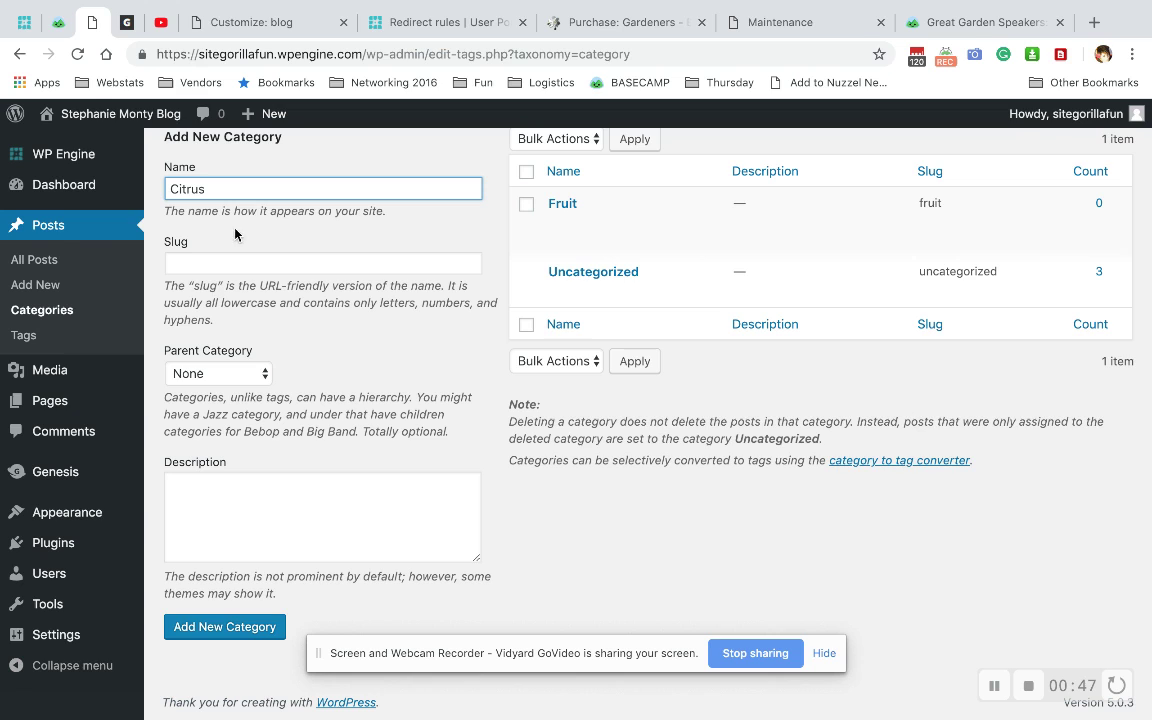
click(218, 372)
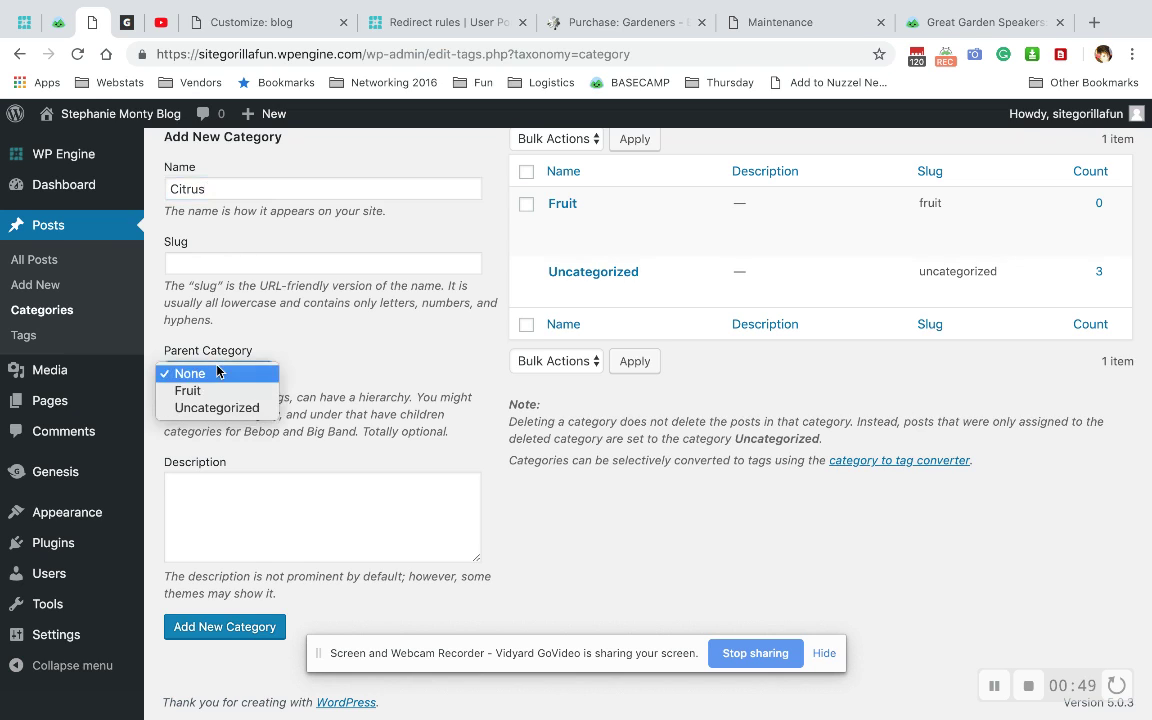
click(211, 395)
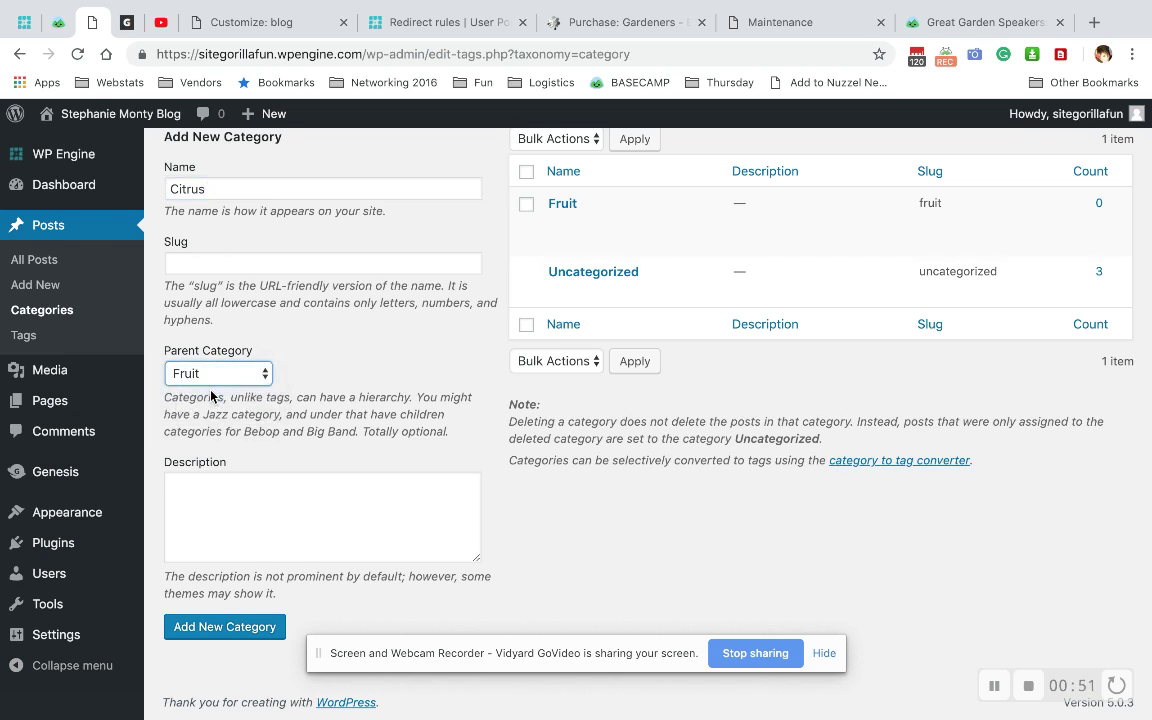
click(238, 634)
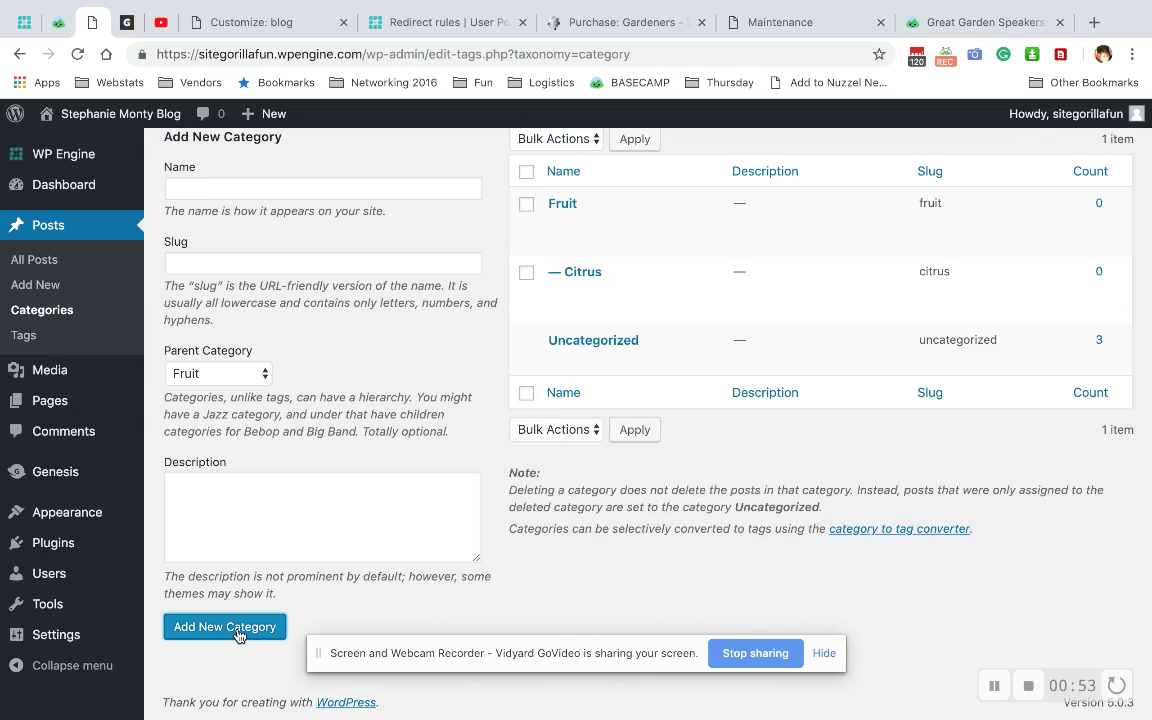
Step: Edit the Citrus category to set its parent category to None and update it
mouse_move(566, 275)
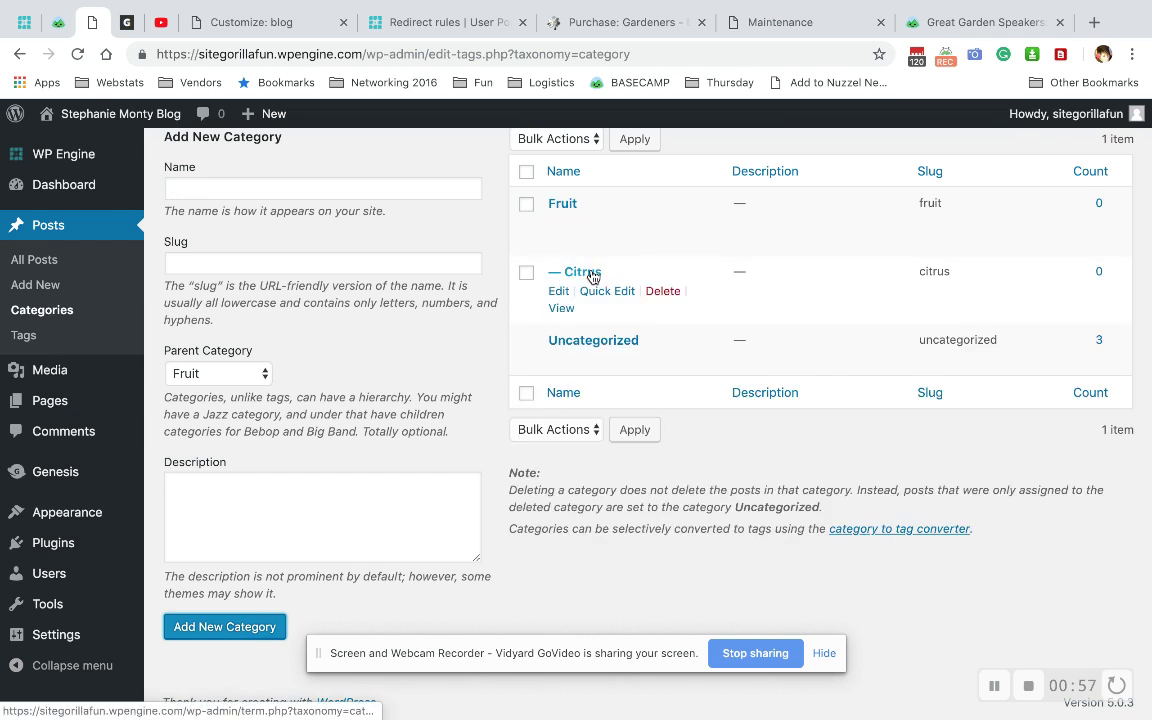
mouse_move(570, 218)
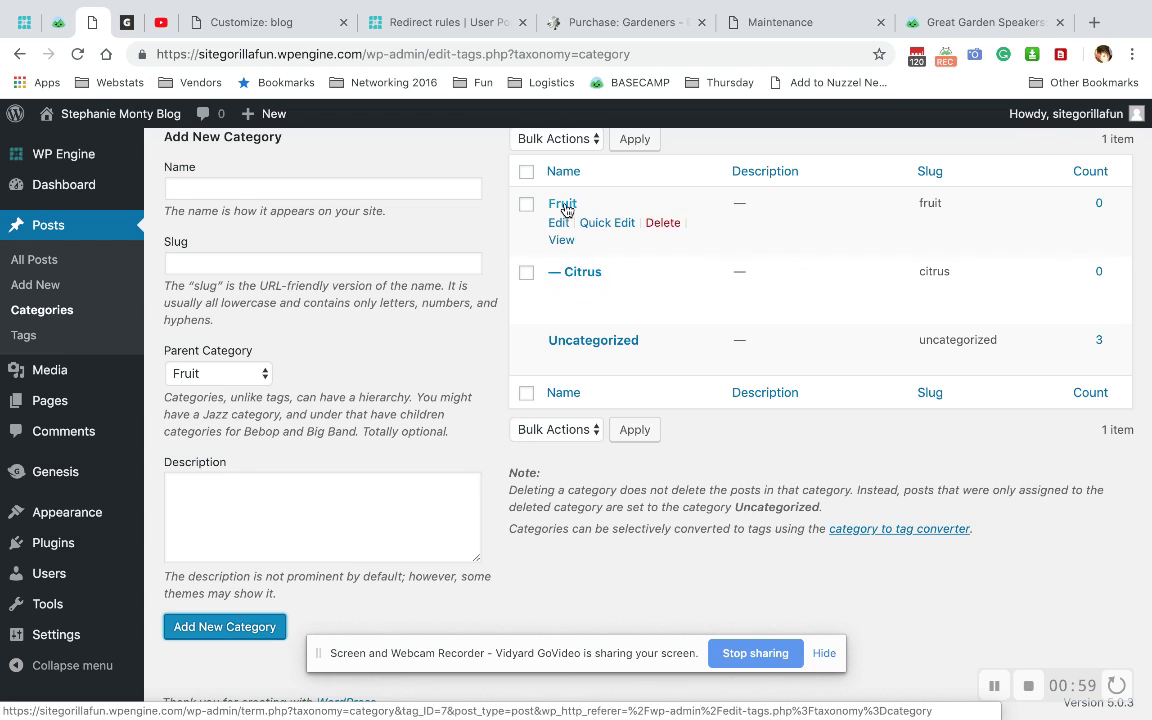
click(586, 272)
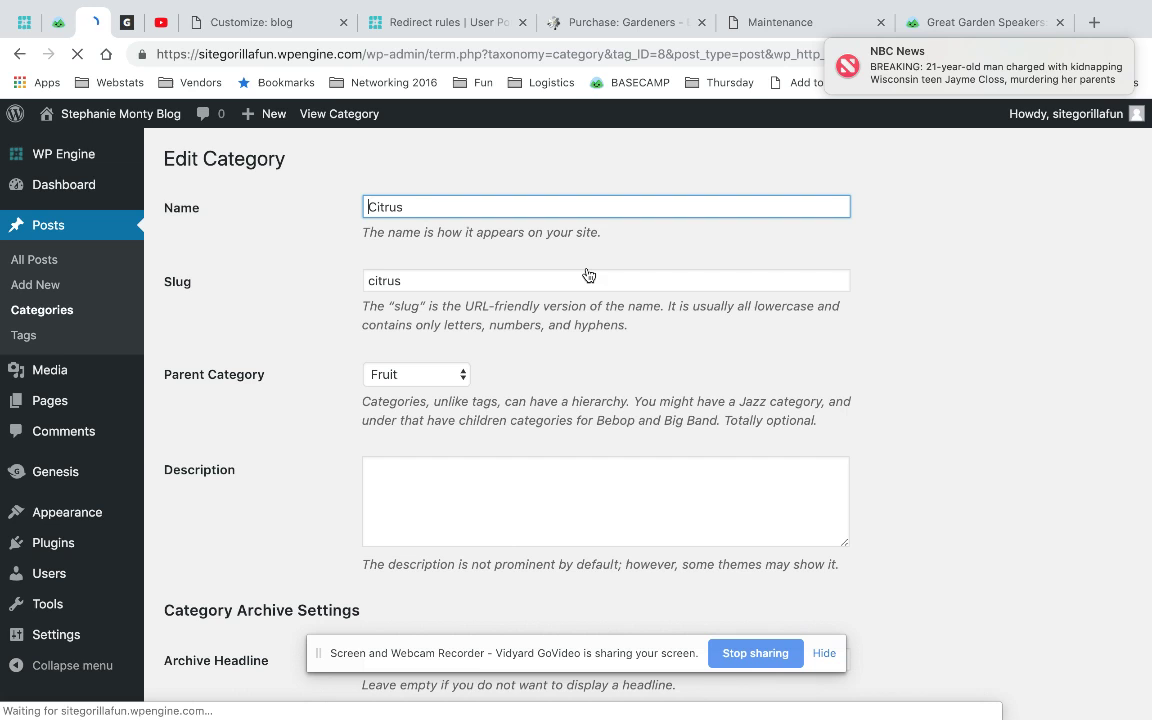
scroll(430, 360, down, 4)
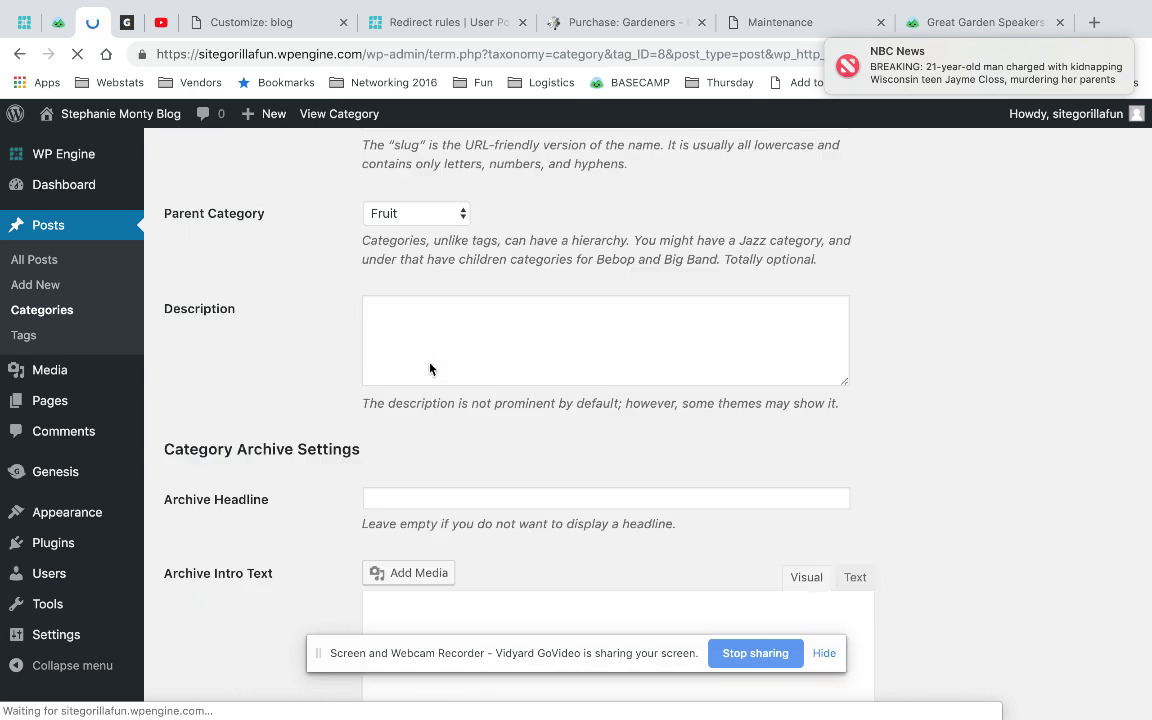
scroll(429, 368, up, 4)
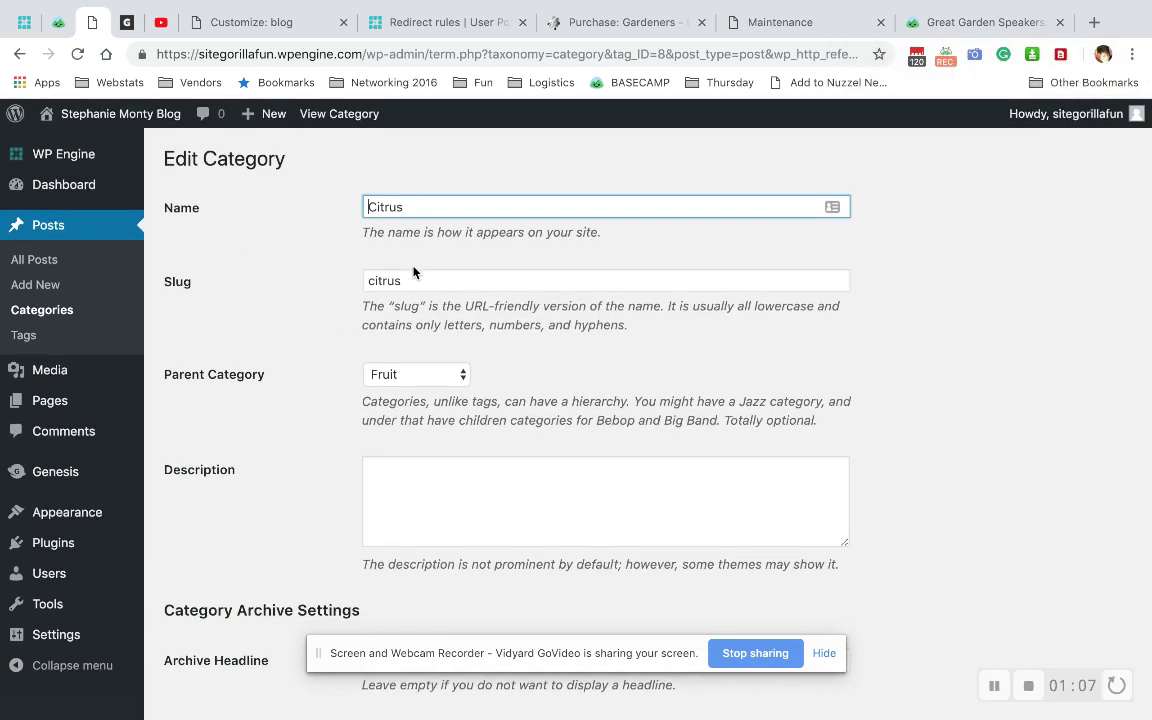
scroll(400, 330, down, 1)
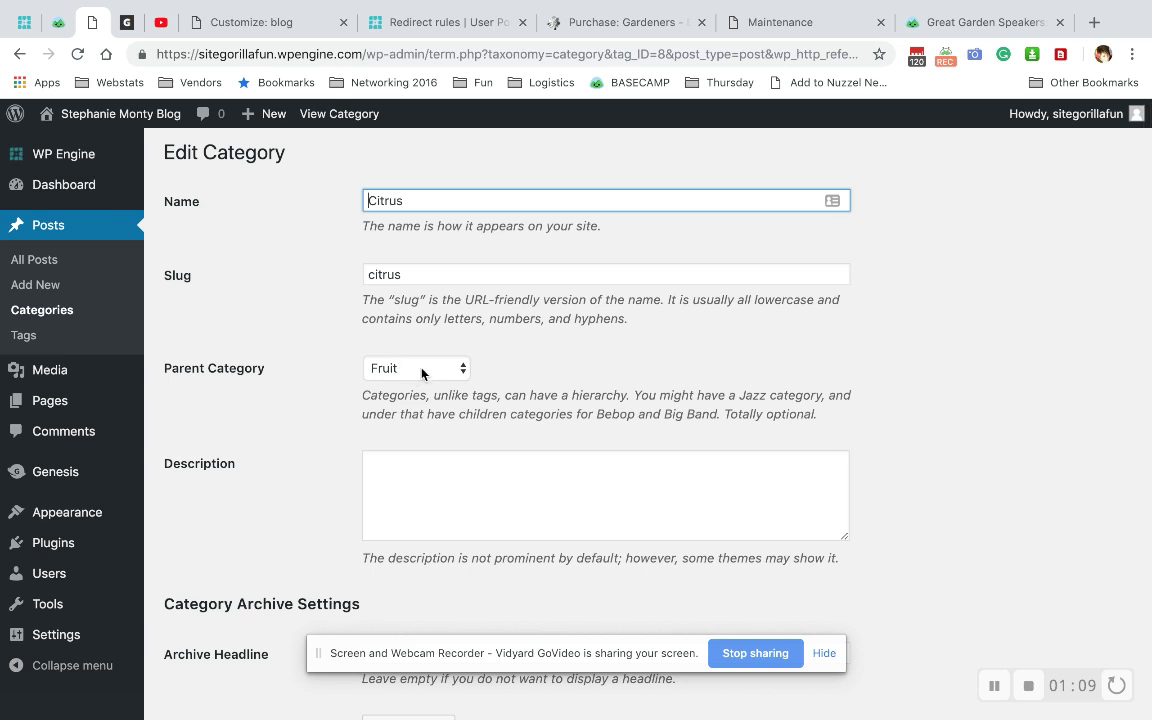
click(463, 371)
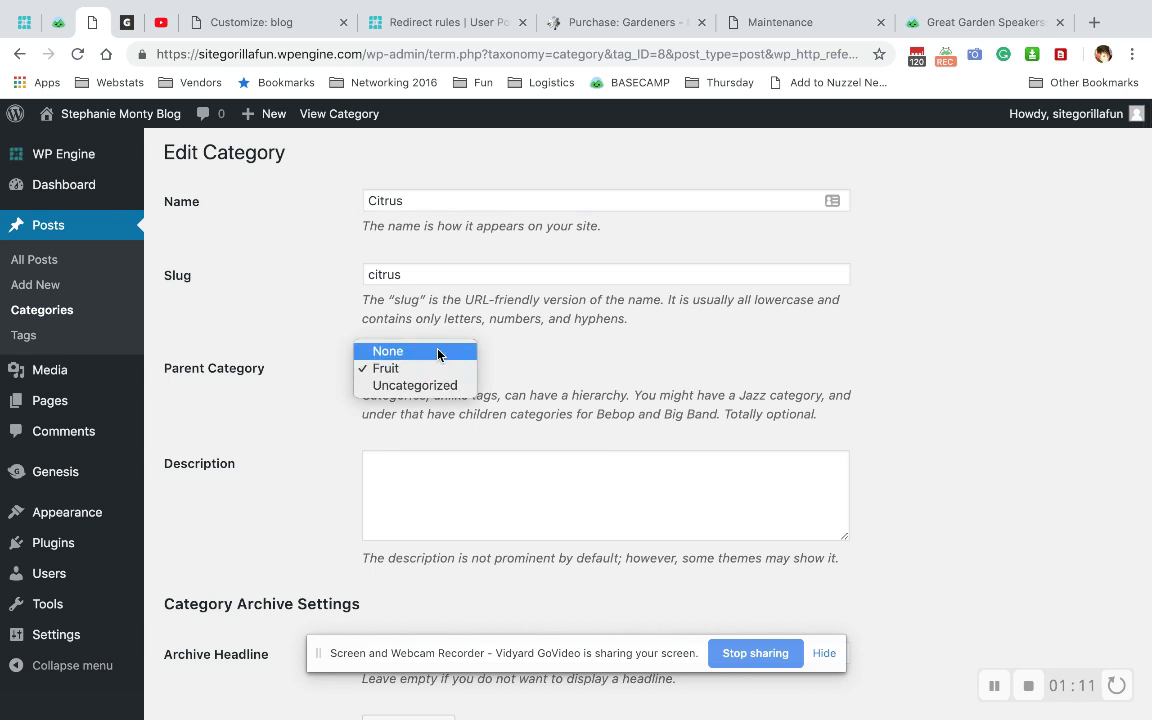
click(437, 354)
scroll(545, 404, down, 10)
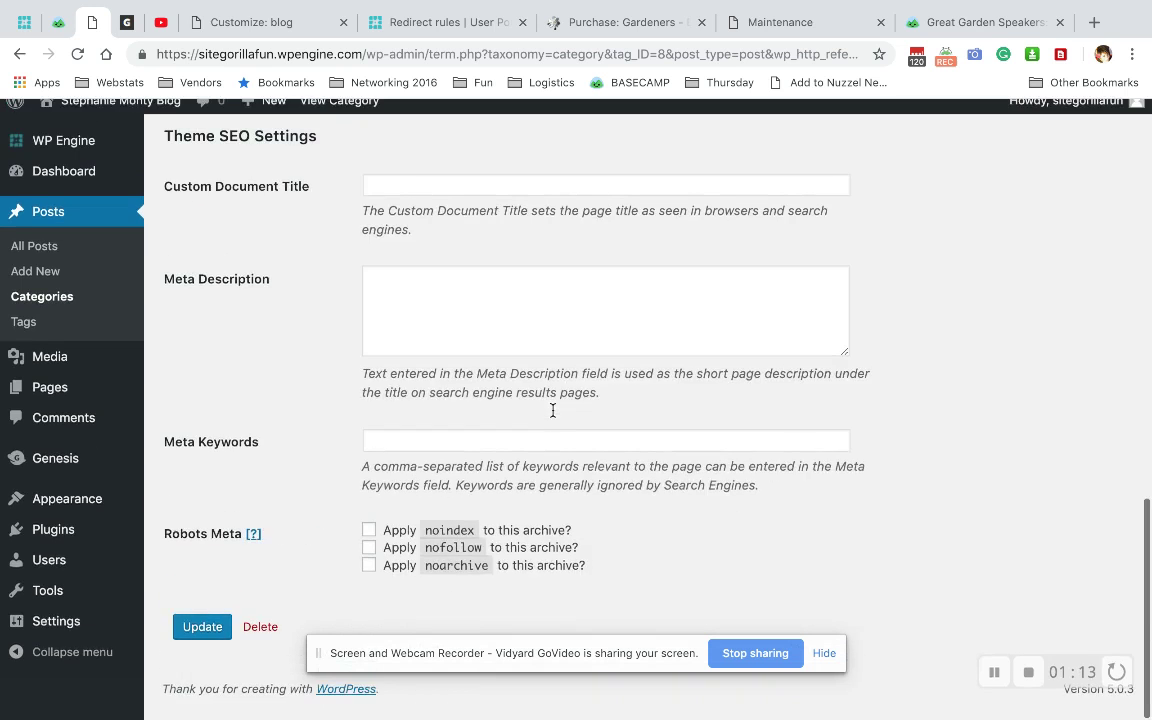
click(212, 640)
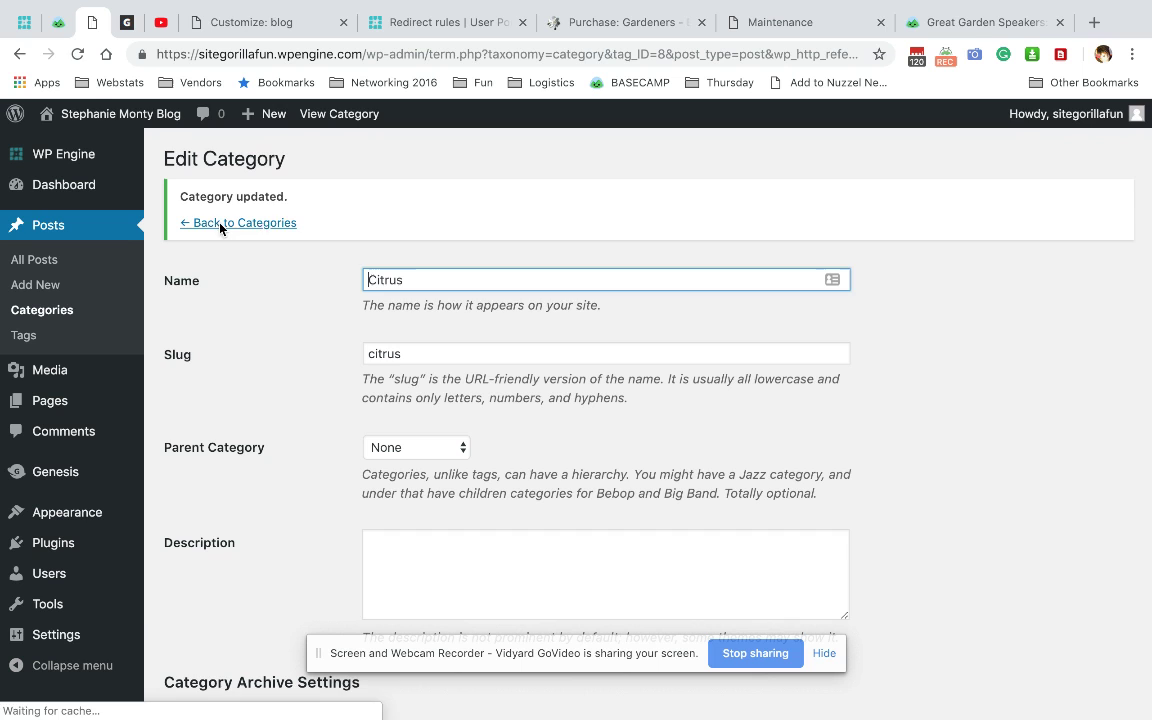
Step: Return to the categories list and add a category named Melons with Fruit as its parent
click(222, 224)
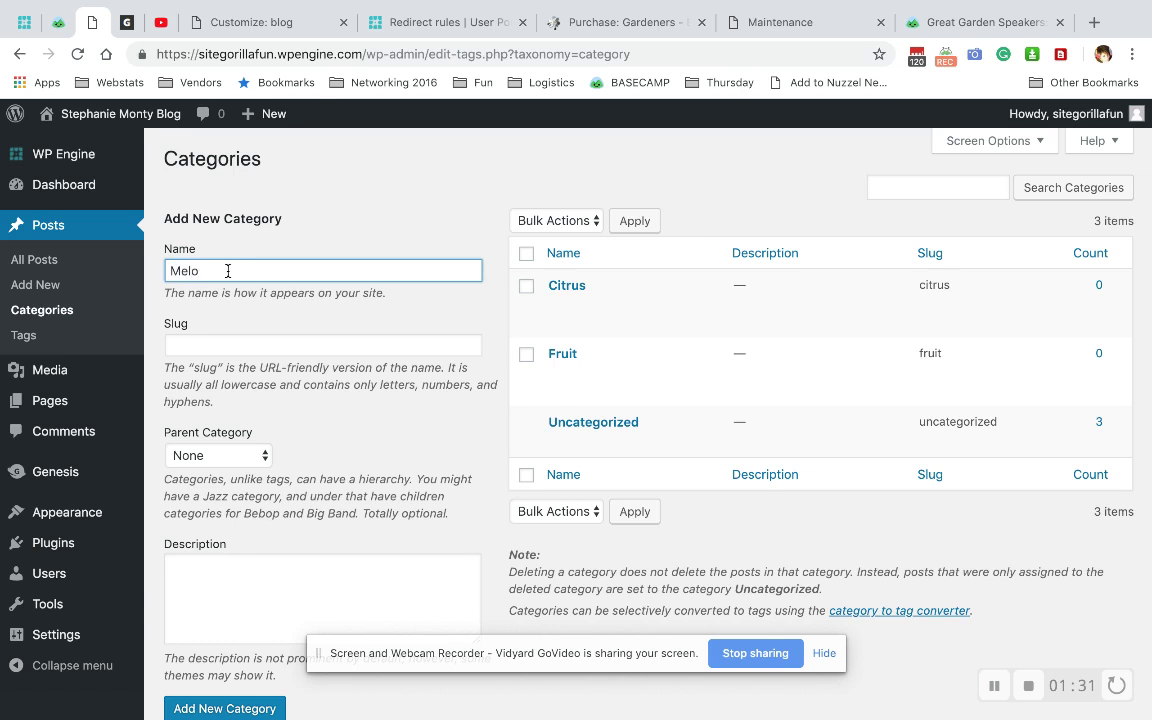
scroll(283, 425, down, 2)
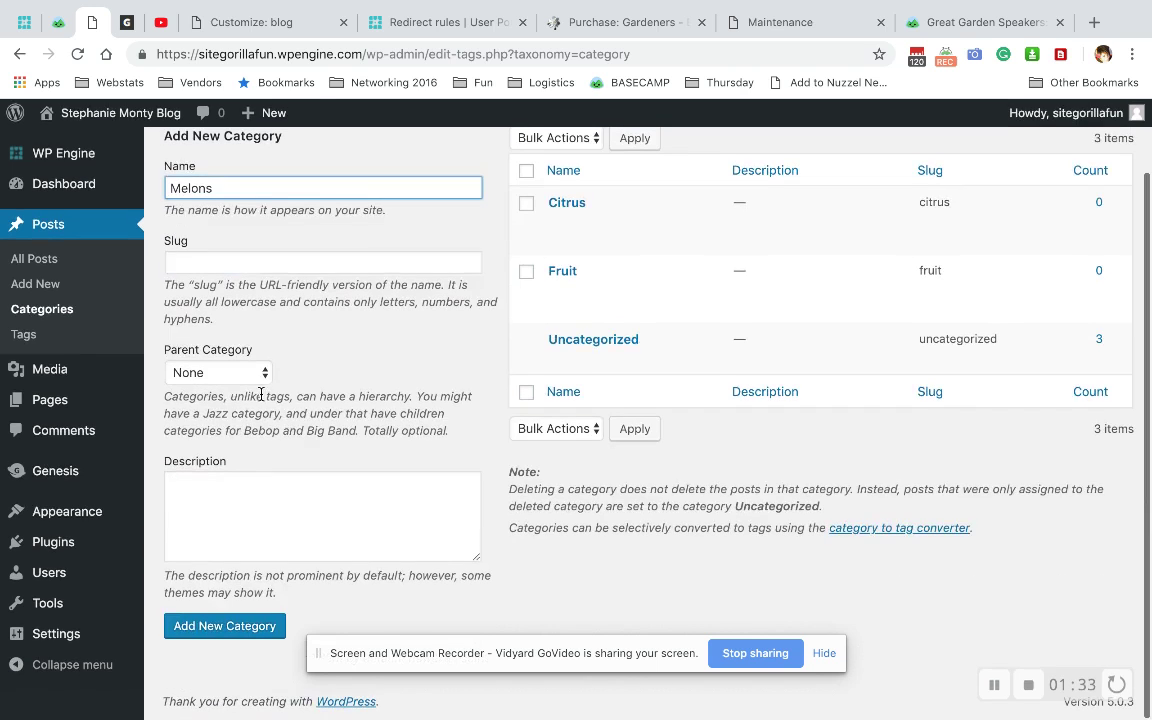
click(258, 378)
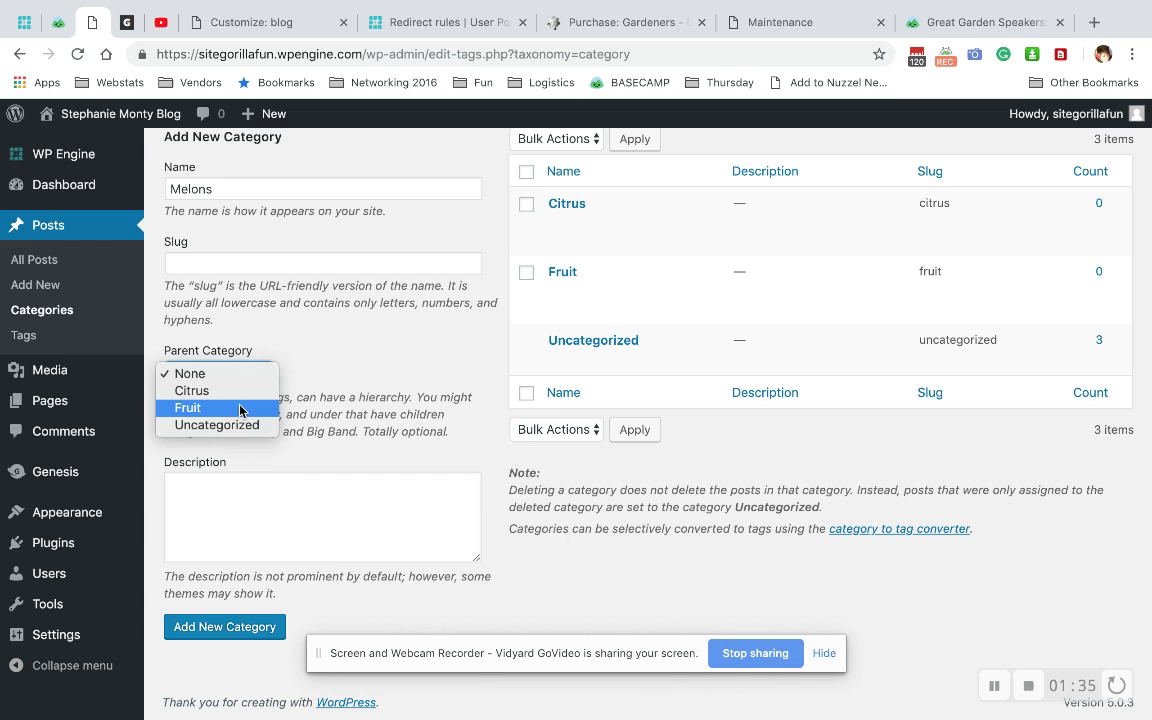
click(240, 408)
click(237, 630)
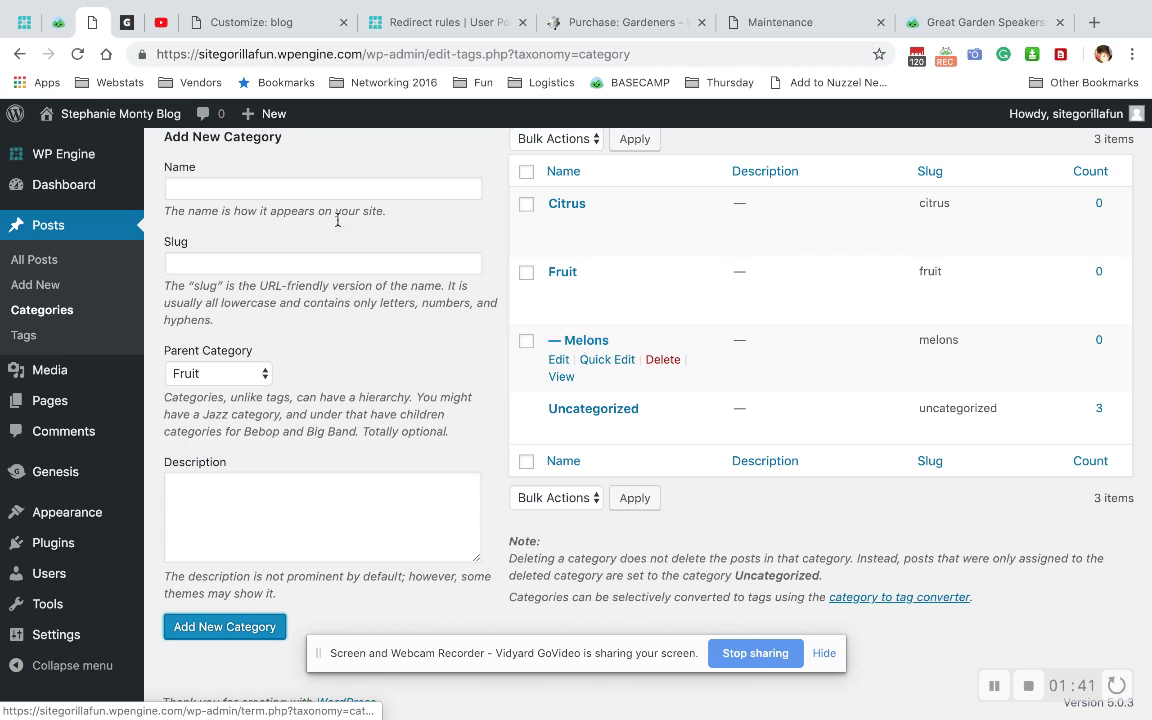
Step: View the live blog page down to the Blog Categories and Recent Posts widgets in its footer
click(126, 22)
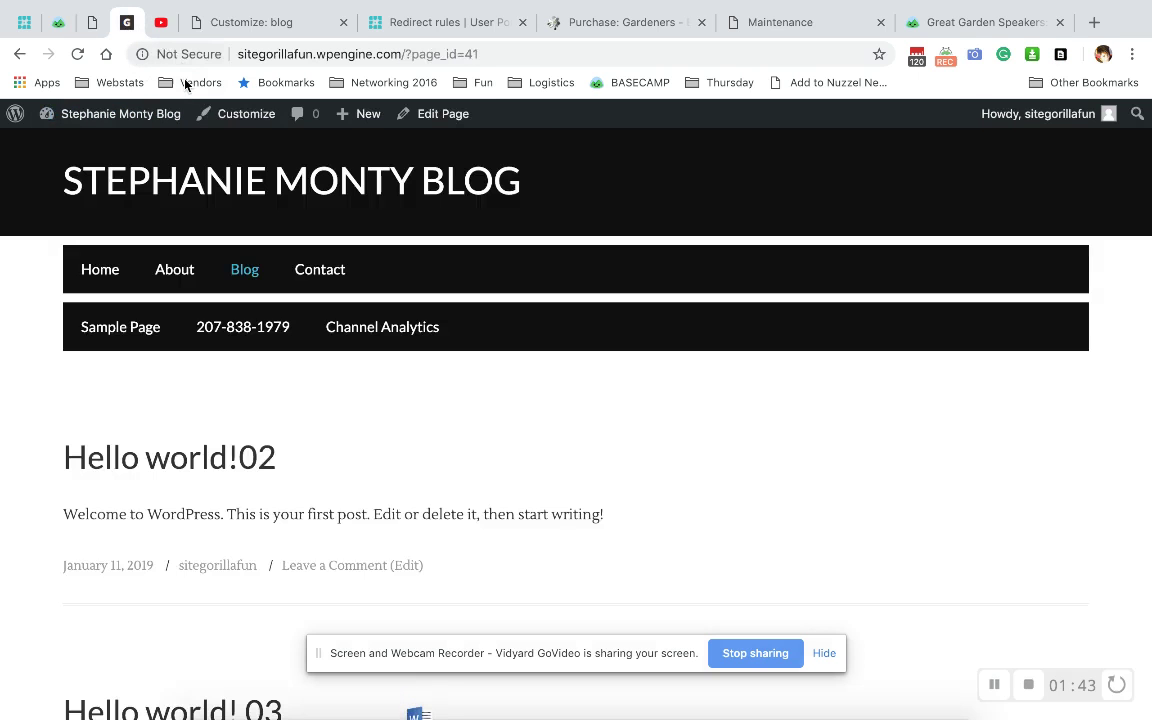
scroll(221, 375, down, 5)
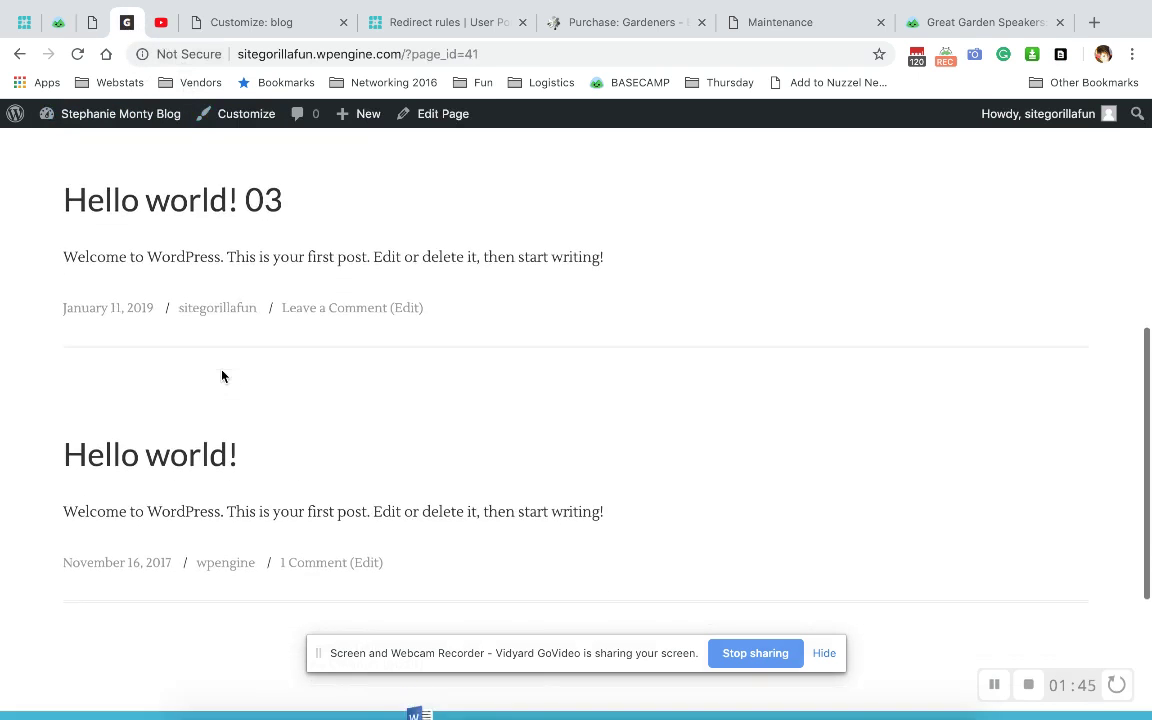
scroll(222, 376, down, 3)
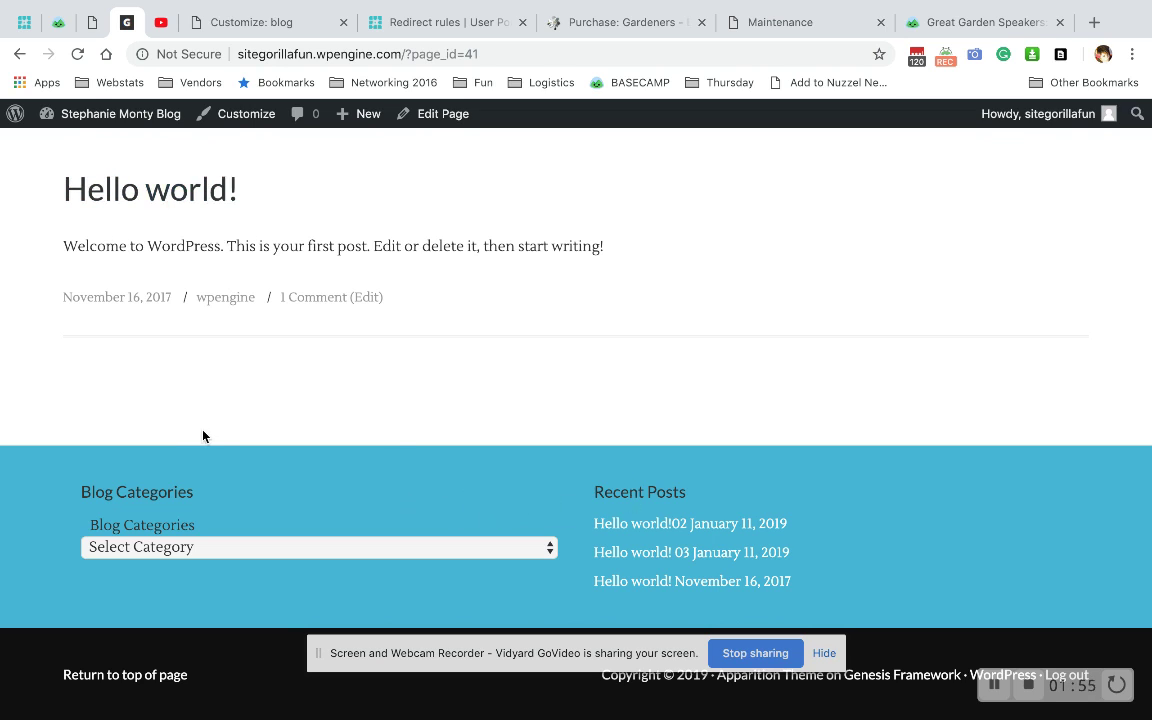
Step: Go back to the site admin's widget management and show the settings of the Categories widget in Footer 1
click(92, 22)
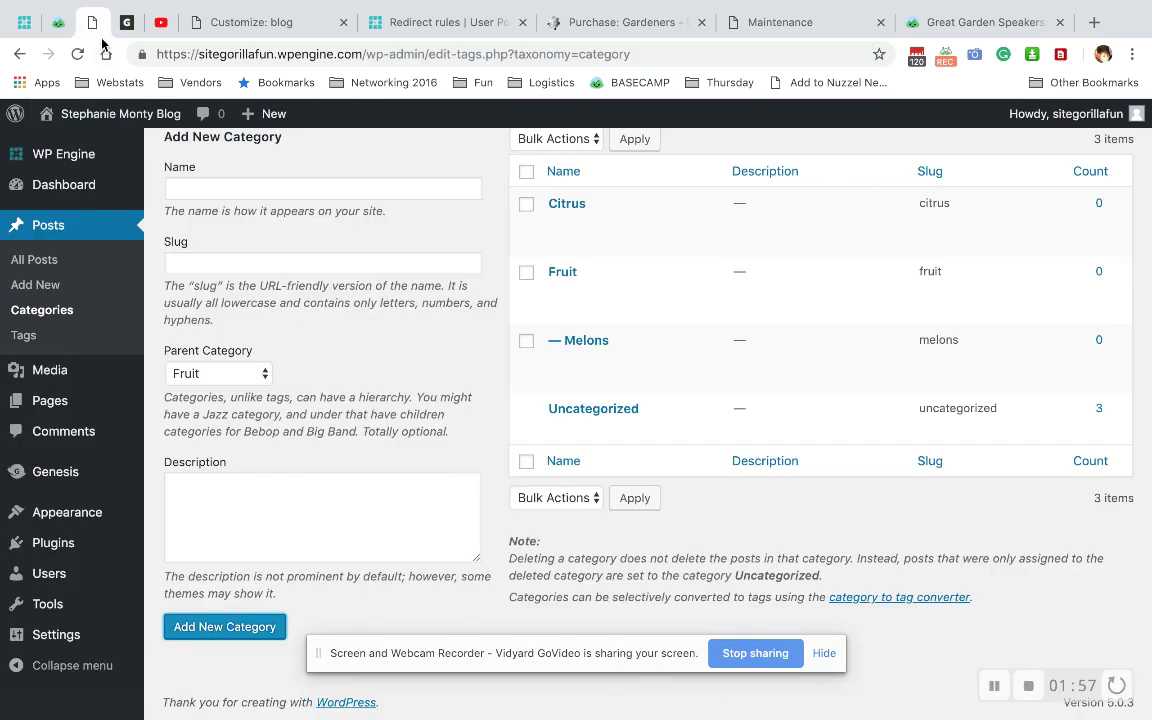
mouse_move(62, 511)
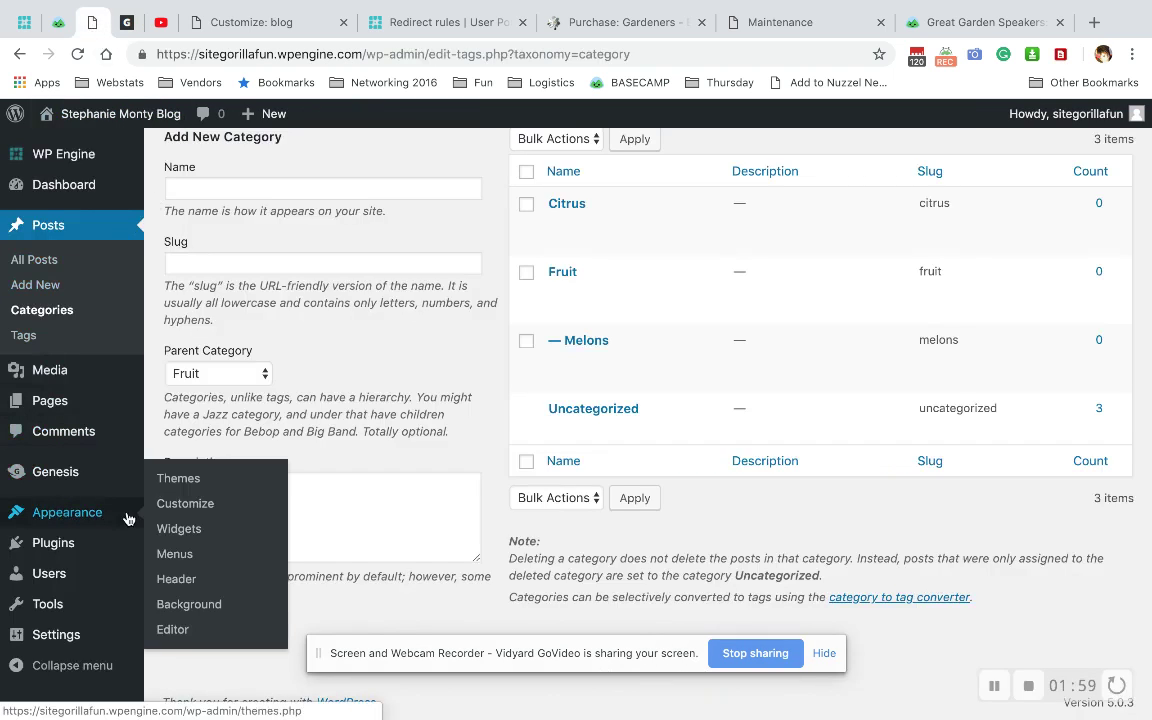
click(178, 530)
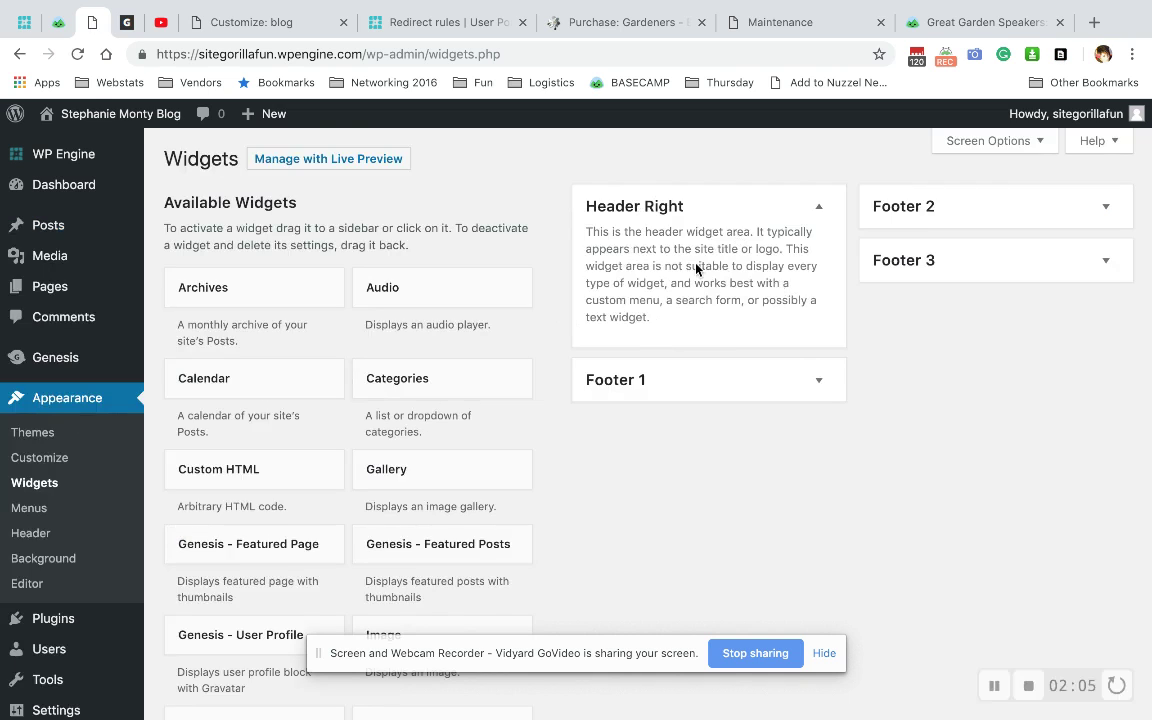
click(819, 380)
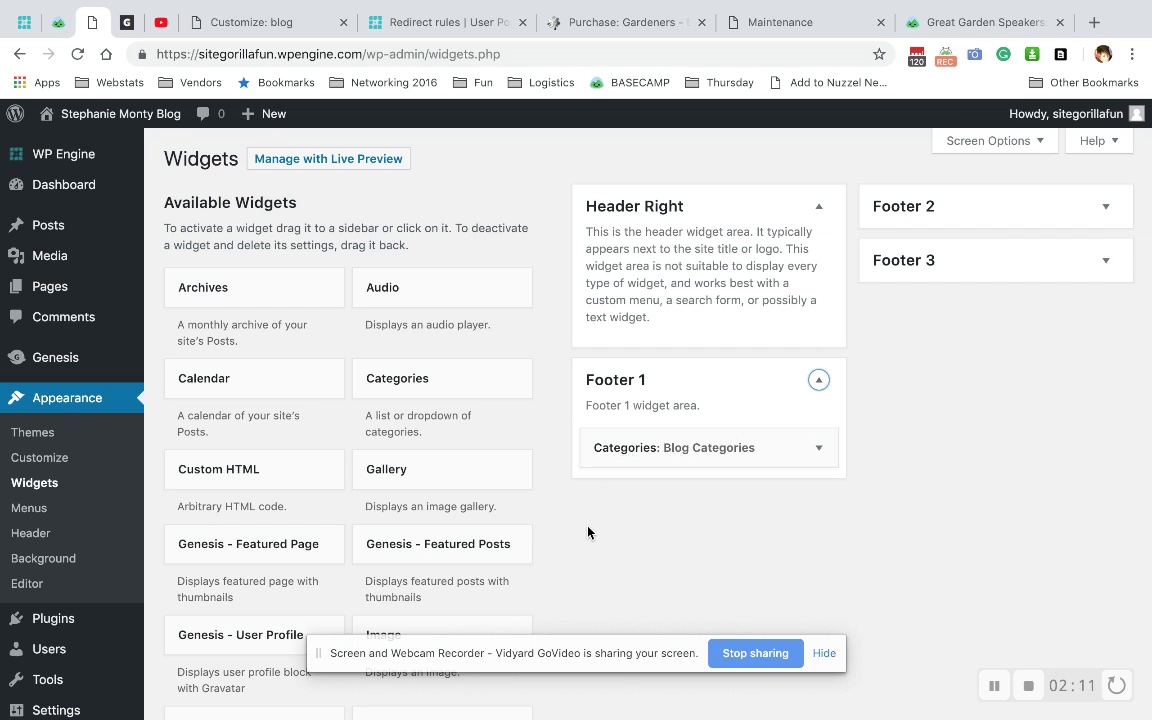
scroll(588, 532, down, 5)
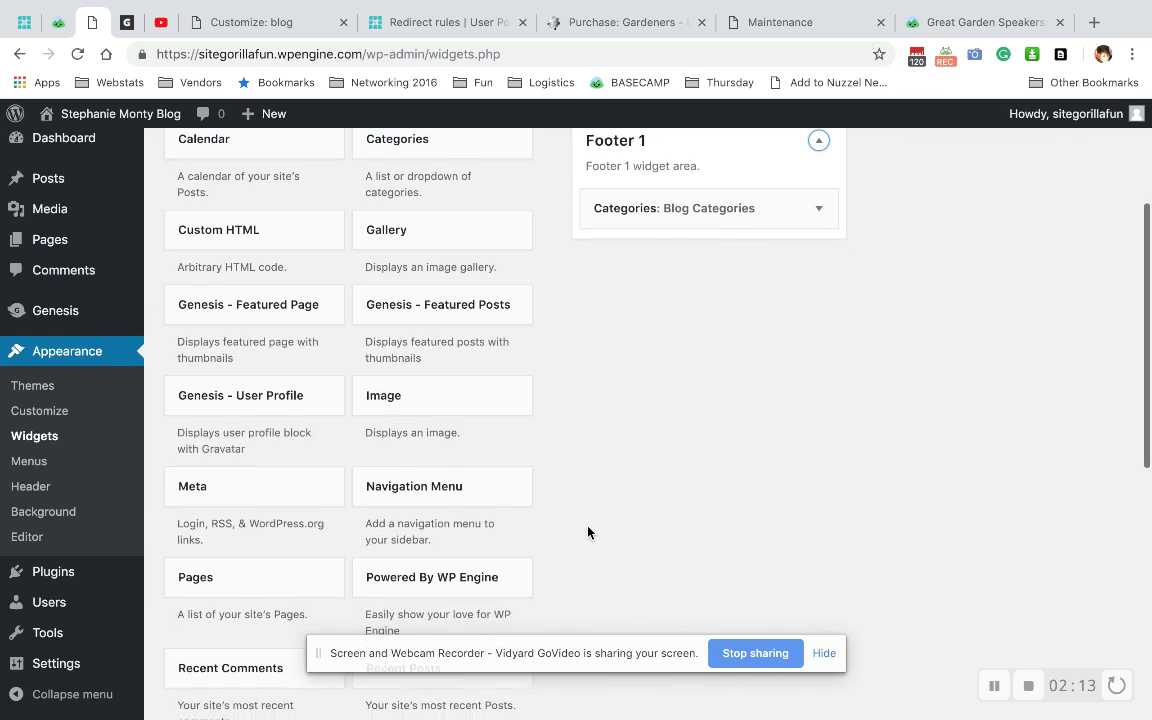
scroll(587, 532, up, 5)
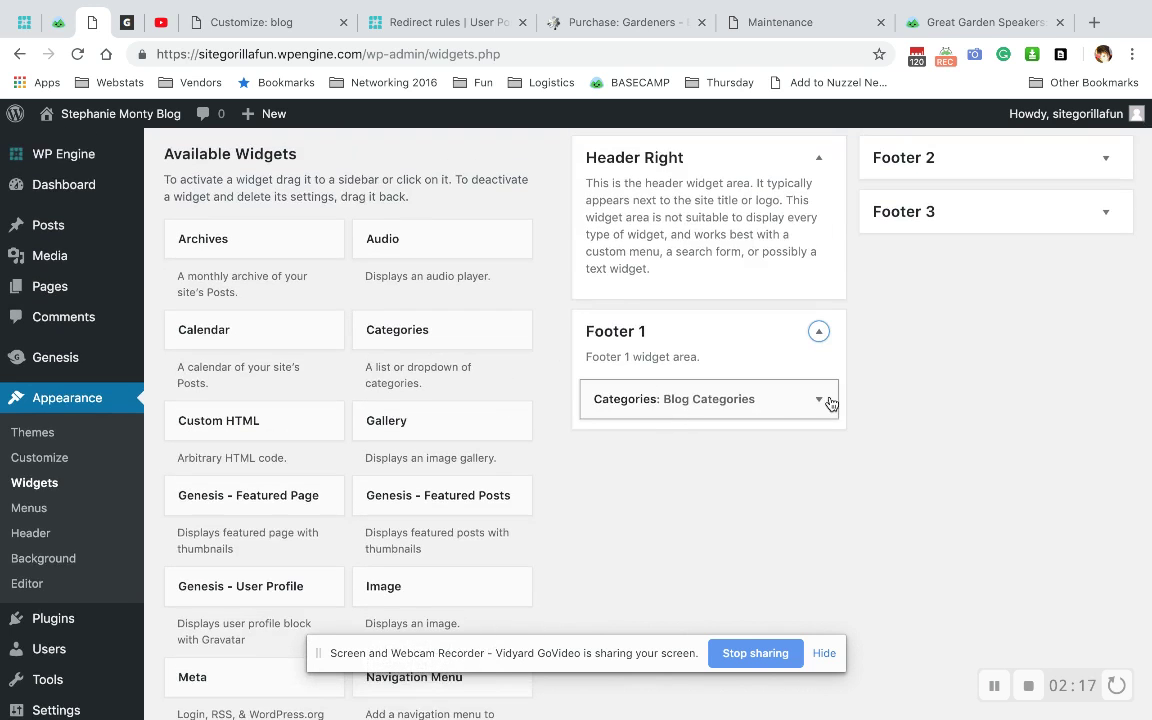
click(819, 400)
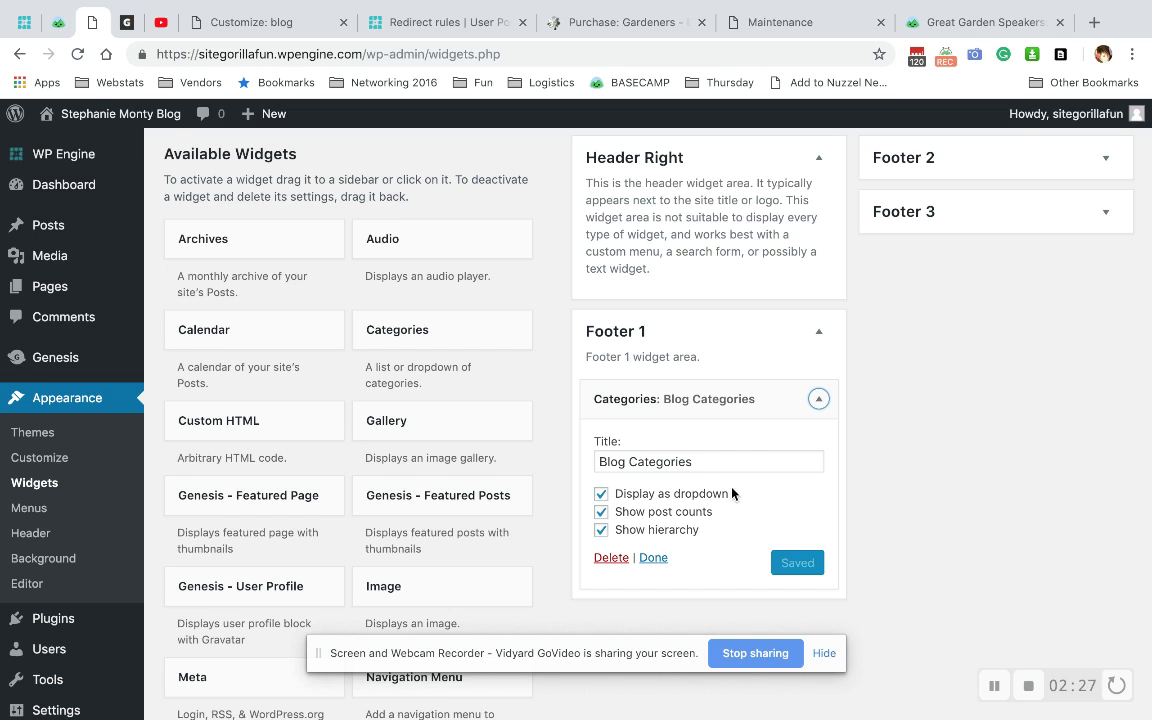
Step: Expand the Footer 2 widget area and show the settings of its Recent Posts widget
scroll(733, 493, up, 1)
click(1102, 207)
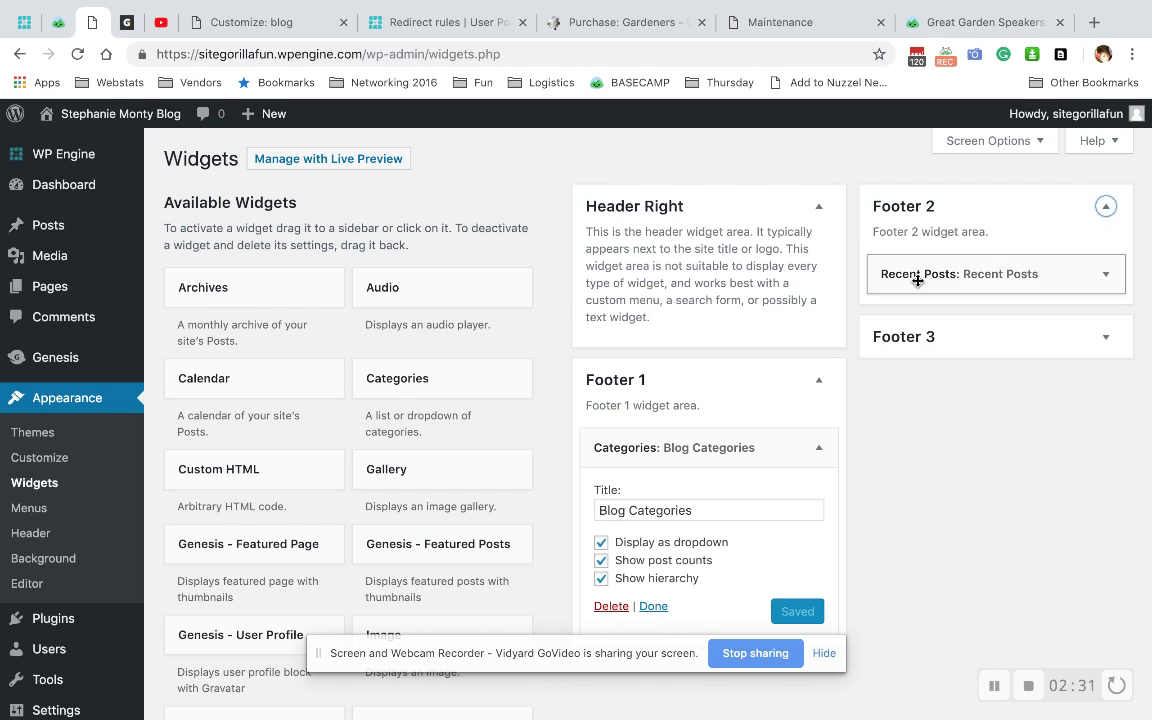
click(1107, 277)
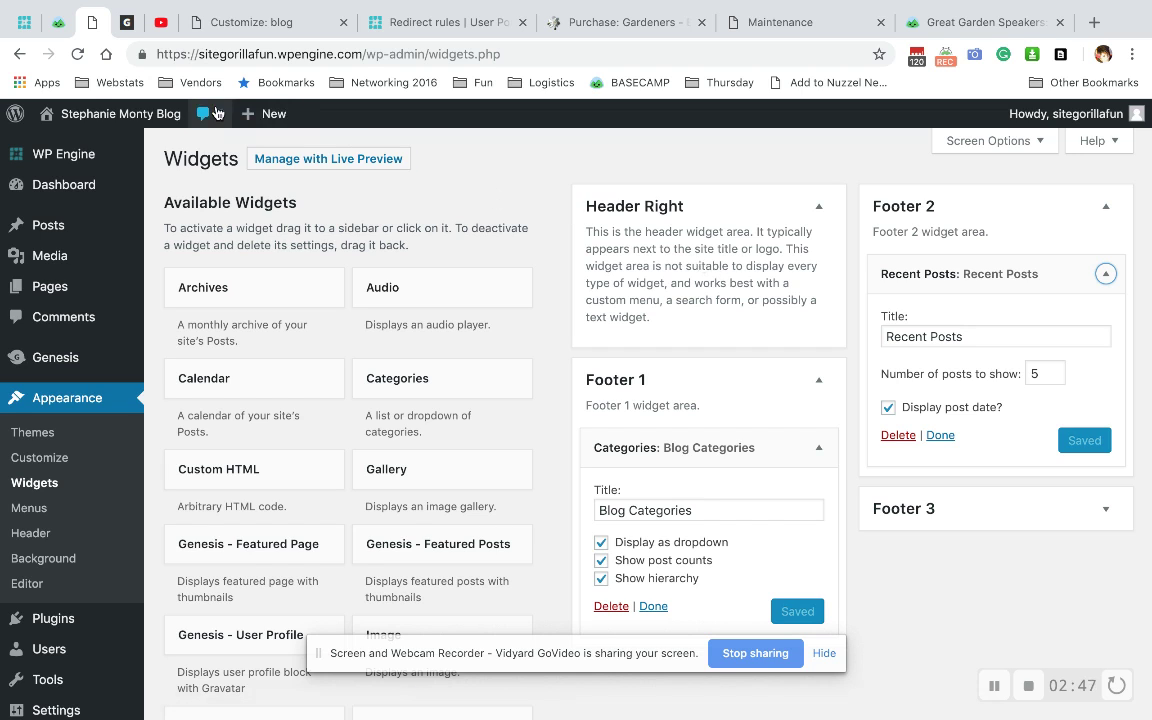
Step: Reload the live blog page and look at the options in the footer's Blog Categories dropdown
click(126, 22)
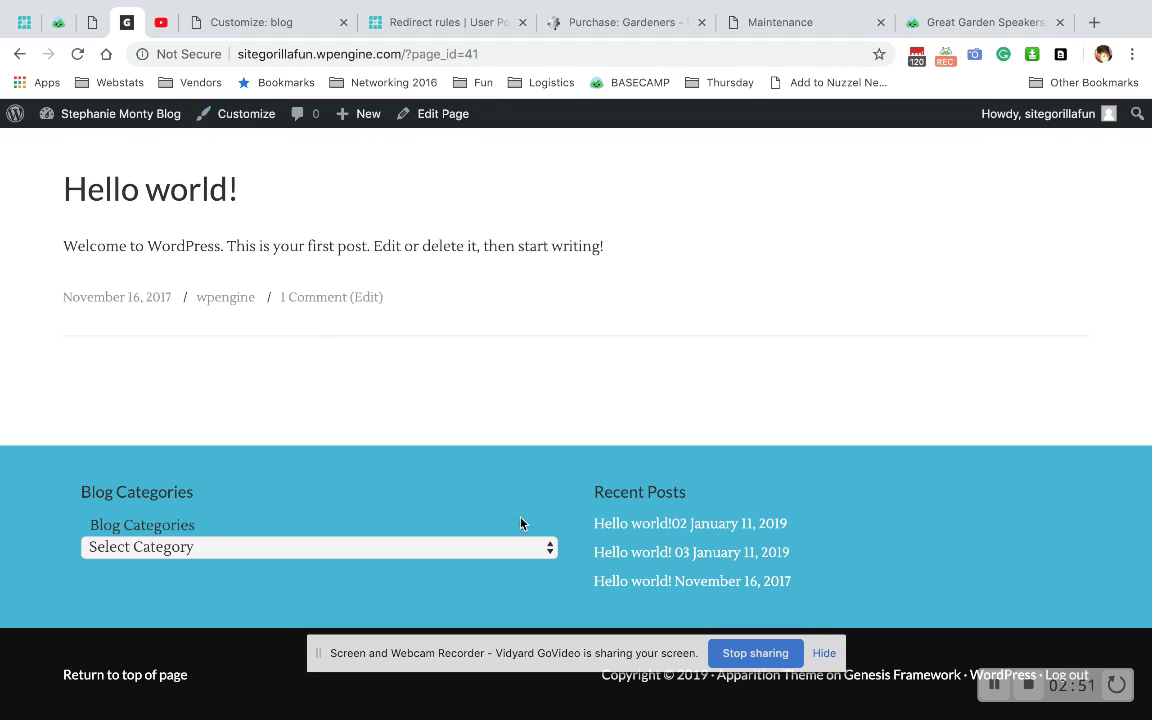
click(77, 54)
click(530, 548)
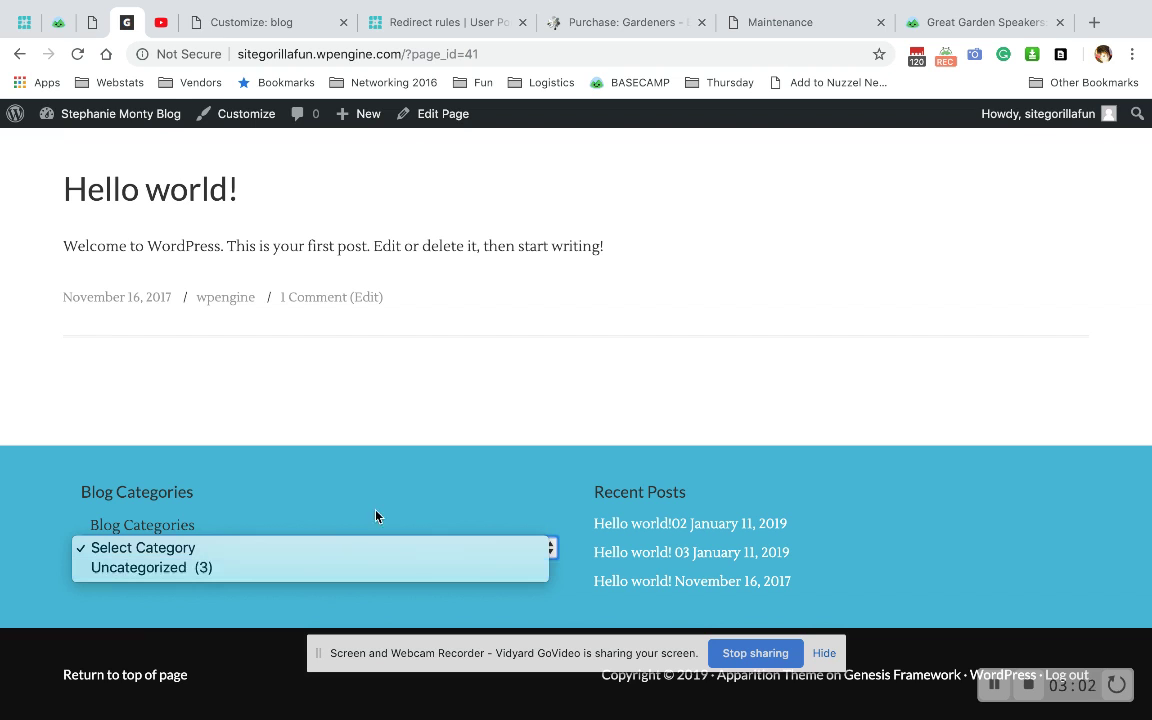
click(92, 33)
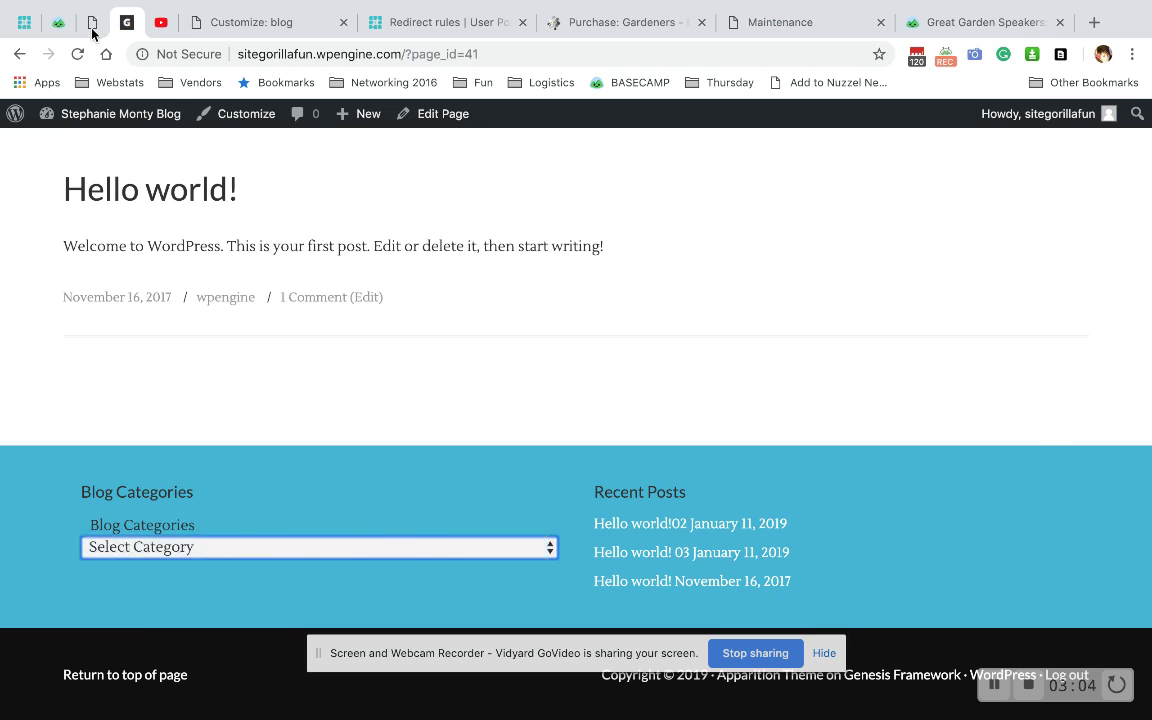
Step: Return to the site admin's post categories and list the posts assigned to Uncategorized
click(92, 33)
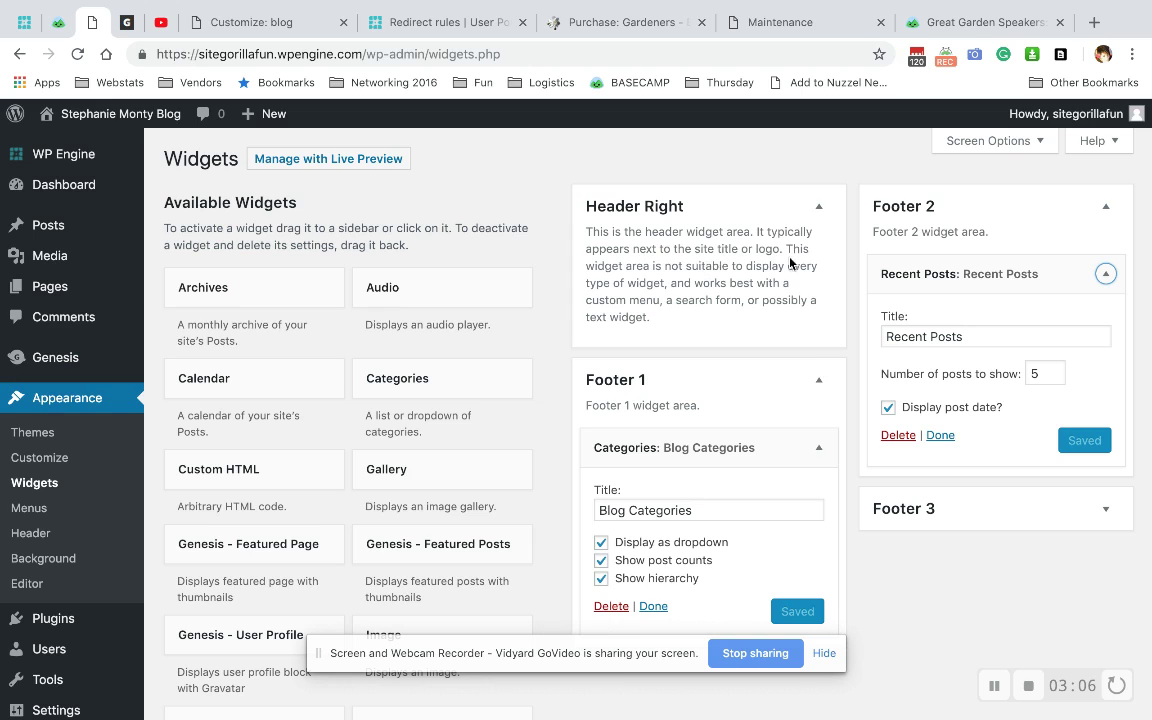
click(817, 379)
mouse_move(58, 231)
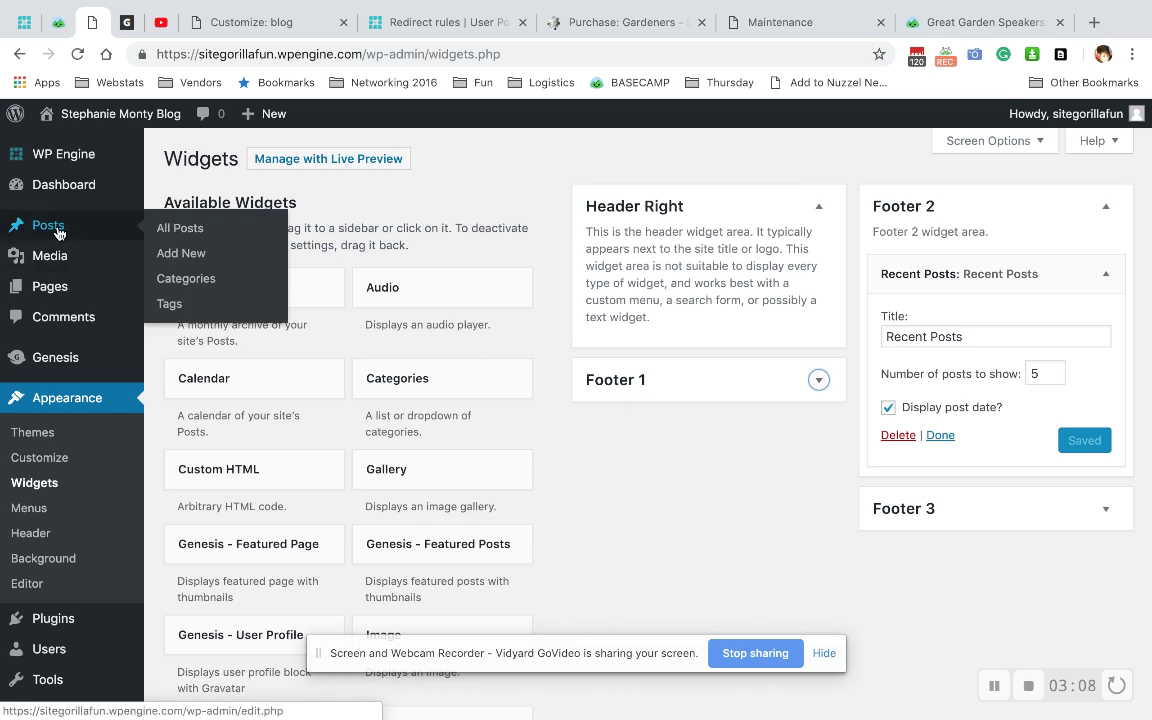
click(190, 283)
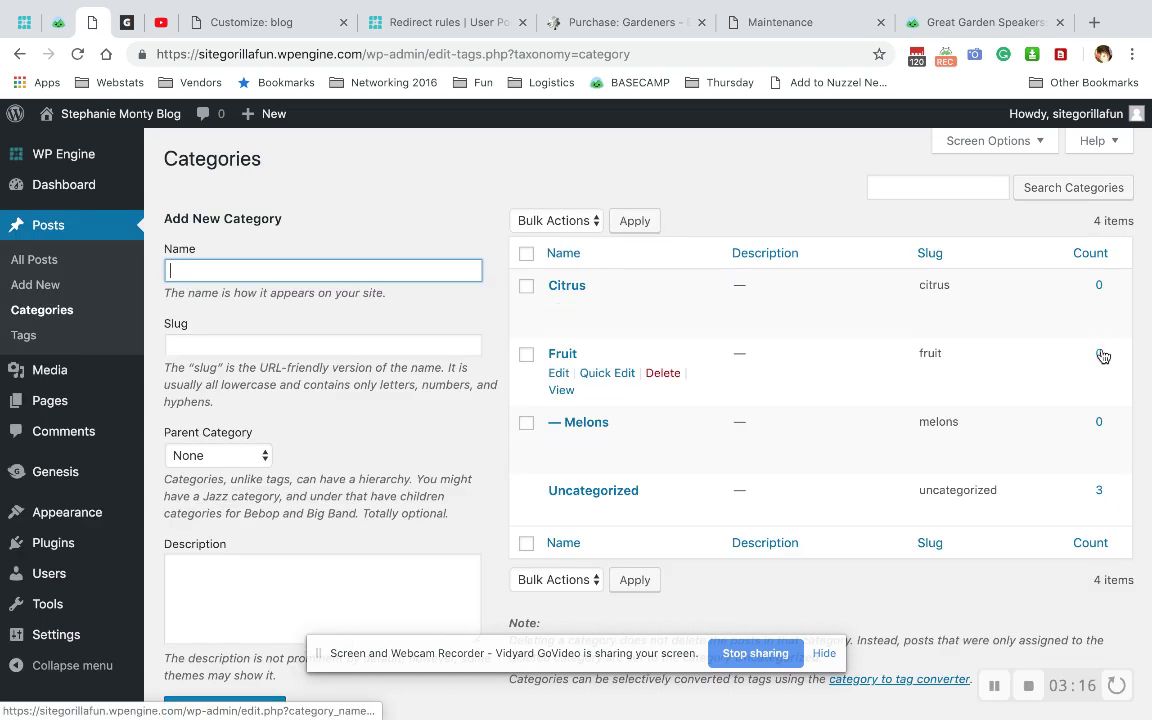
click(1099, 494)
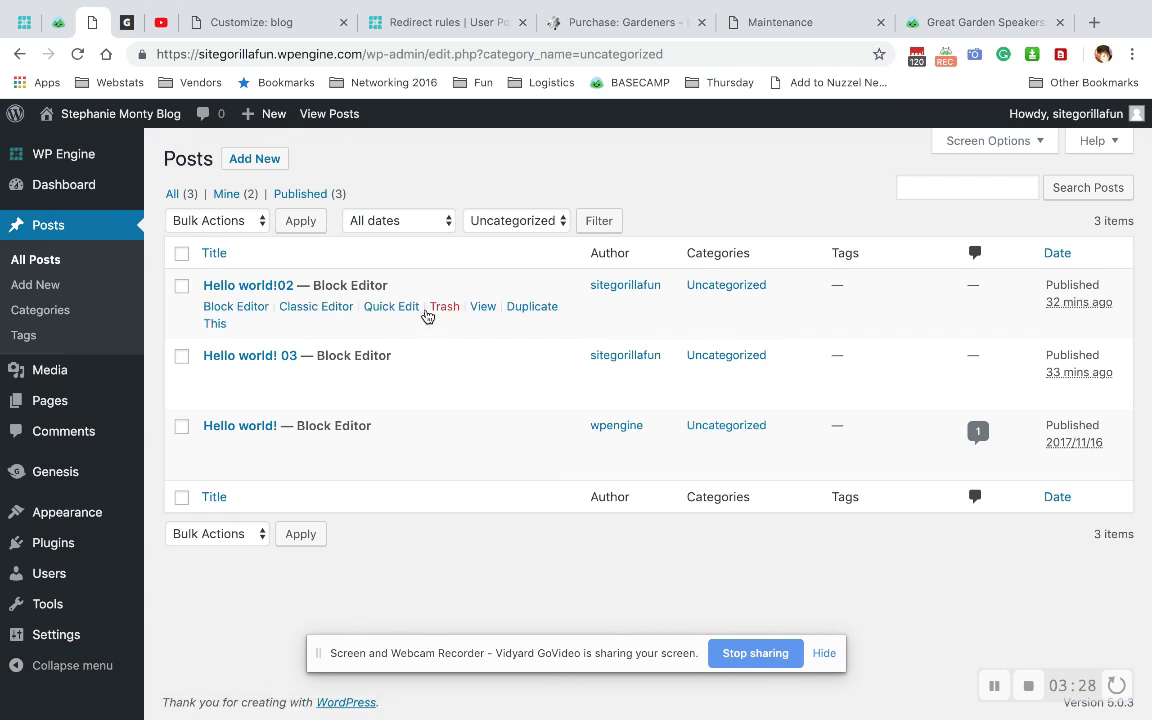
Step: Add the Citrus category to the post Hello world!02 with Quick Edit and update it
click(401, 305)
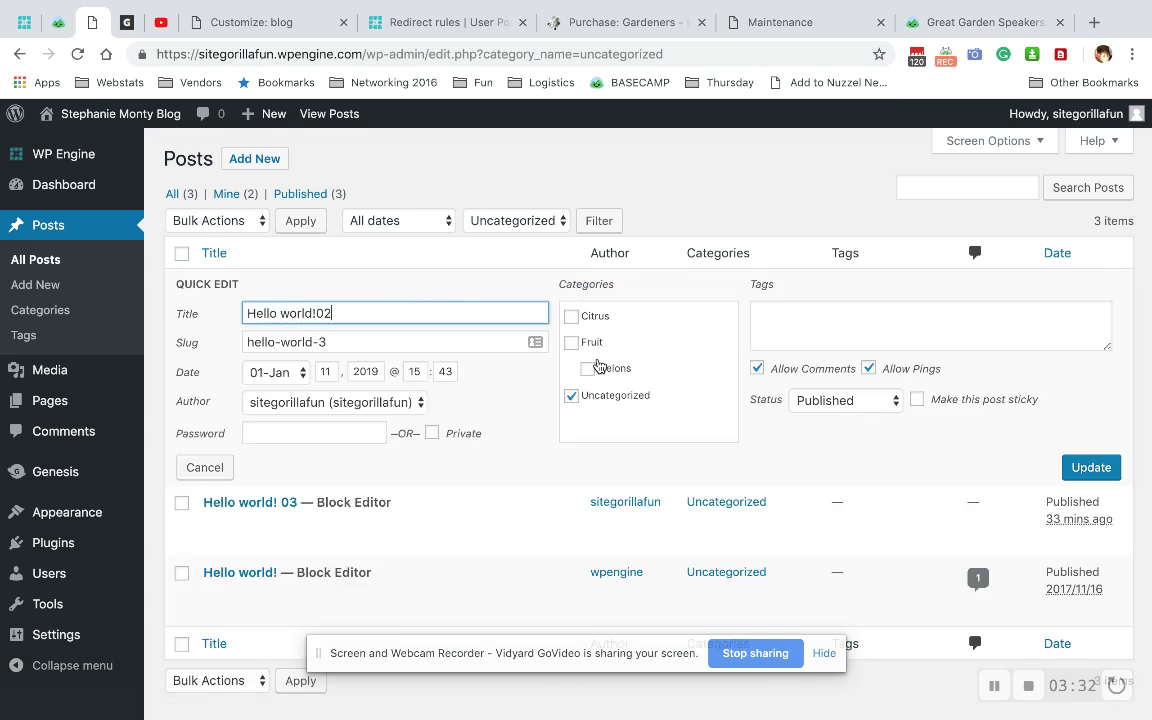
click(572, 317)
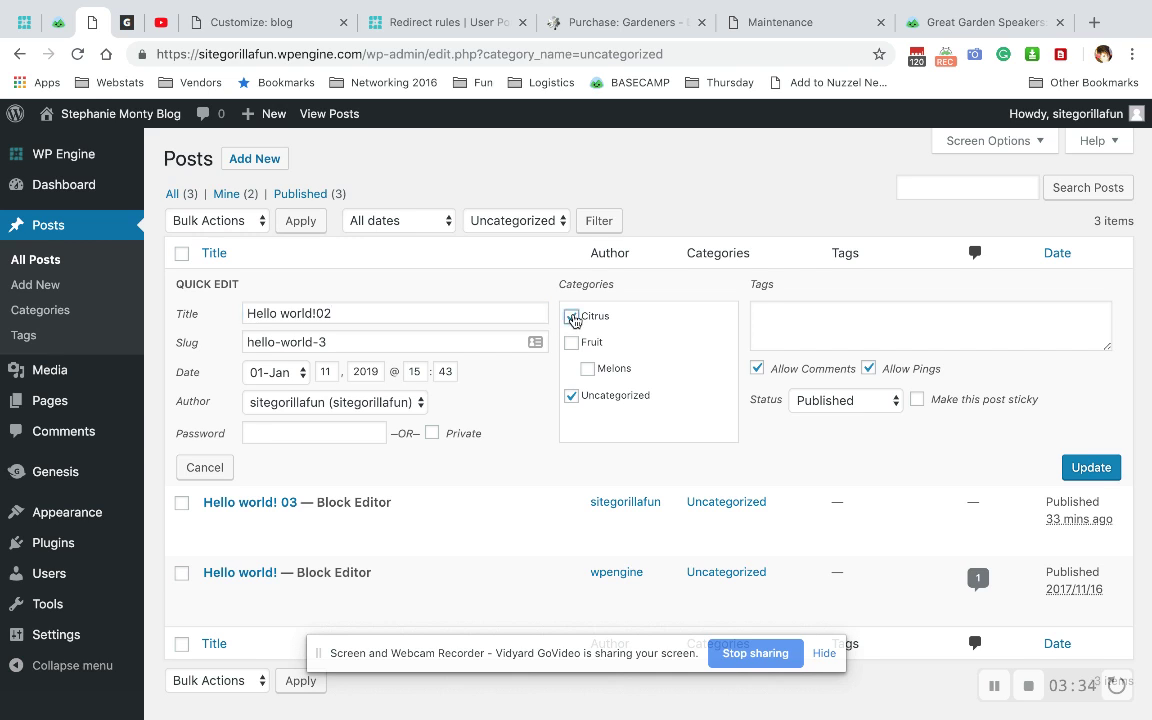
click(1080, 467)
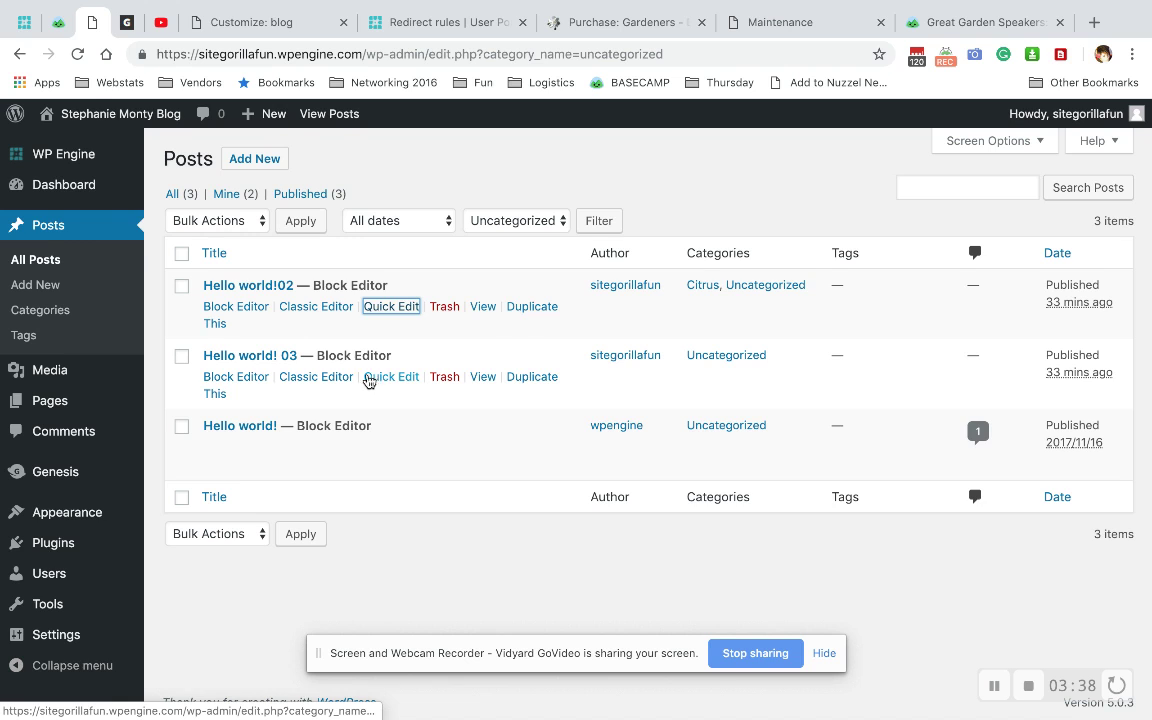
Step: Add the Fruit category to the post Hello world! 03 with Quick Edit and update it
click(390, 377)
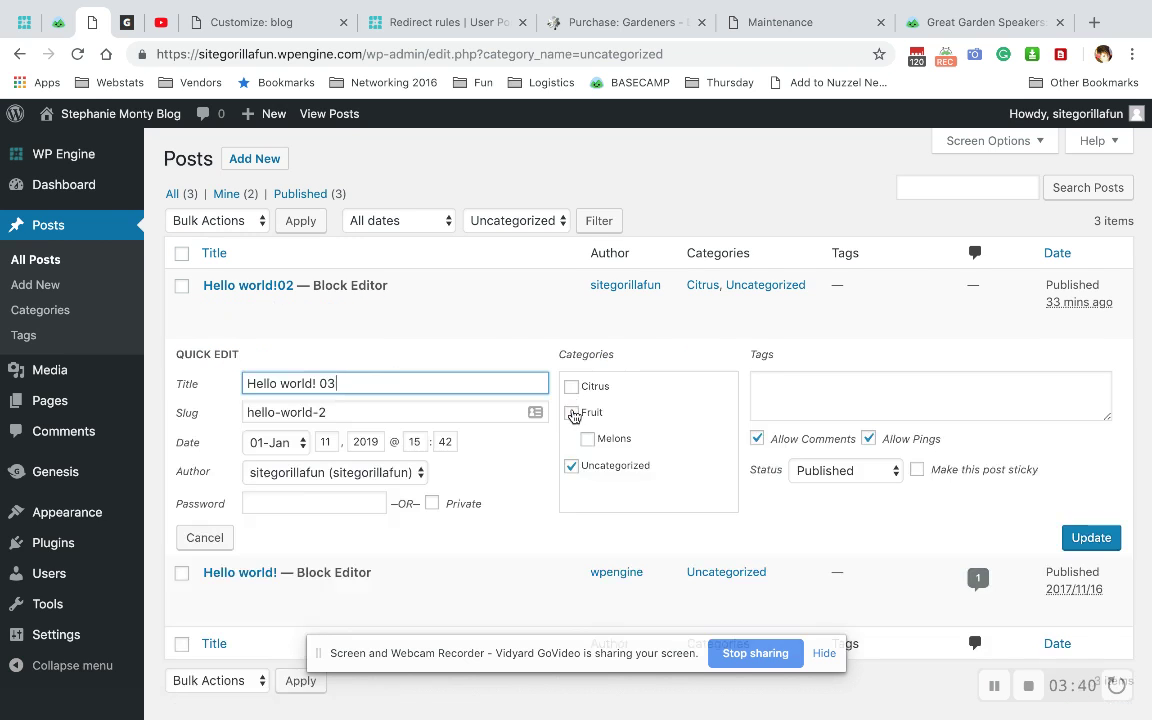
click(573, 413)
click(1085, 537)
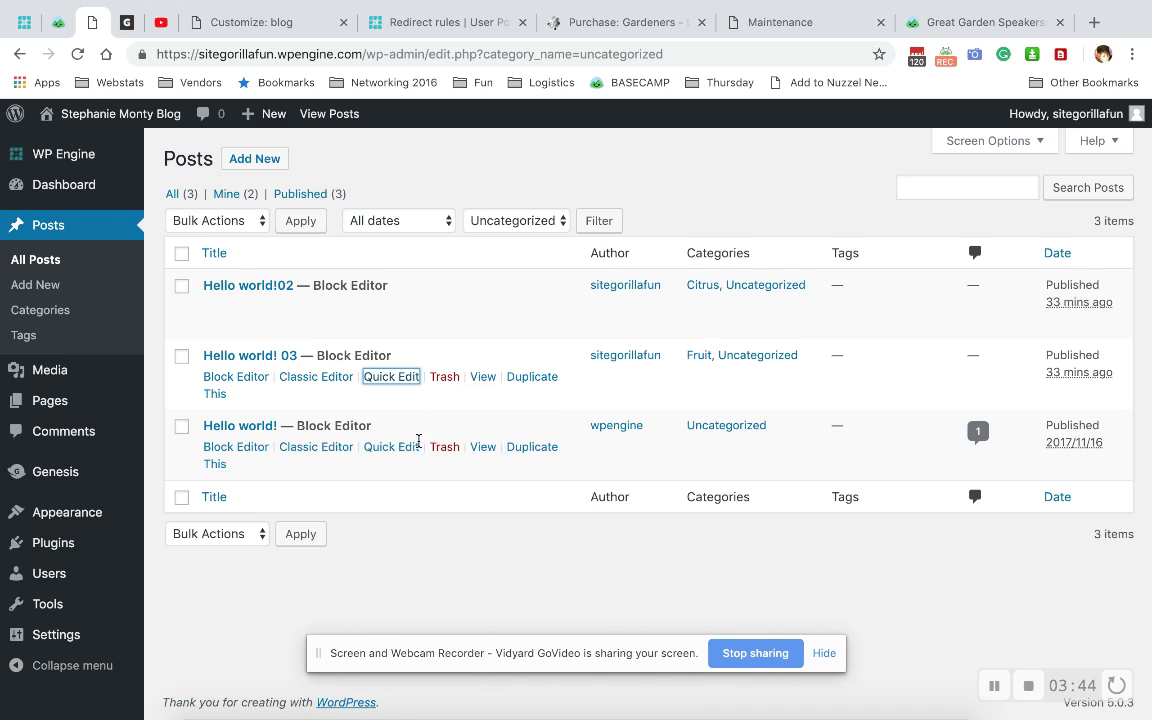
Step: Add the Melons subcategory to the original Hello world! post with Quick Edit and update it
click(392, 447)
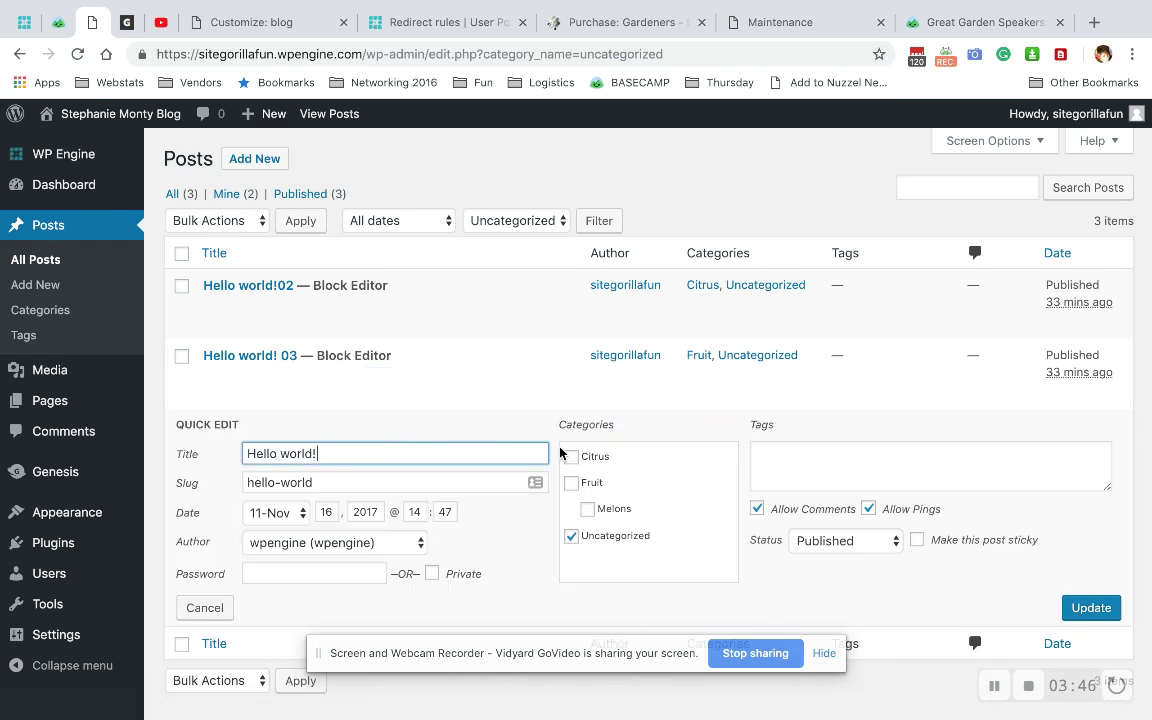
click(590, 509)
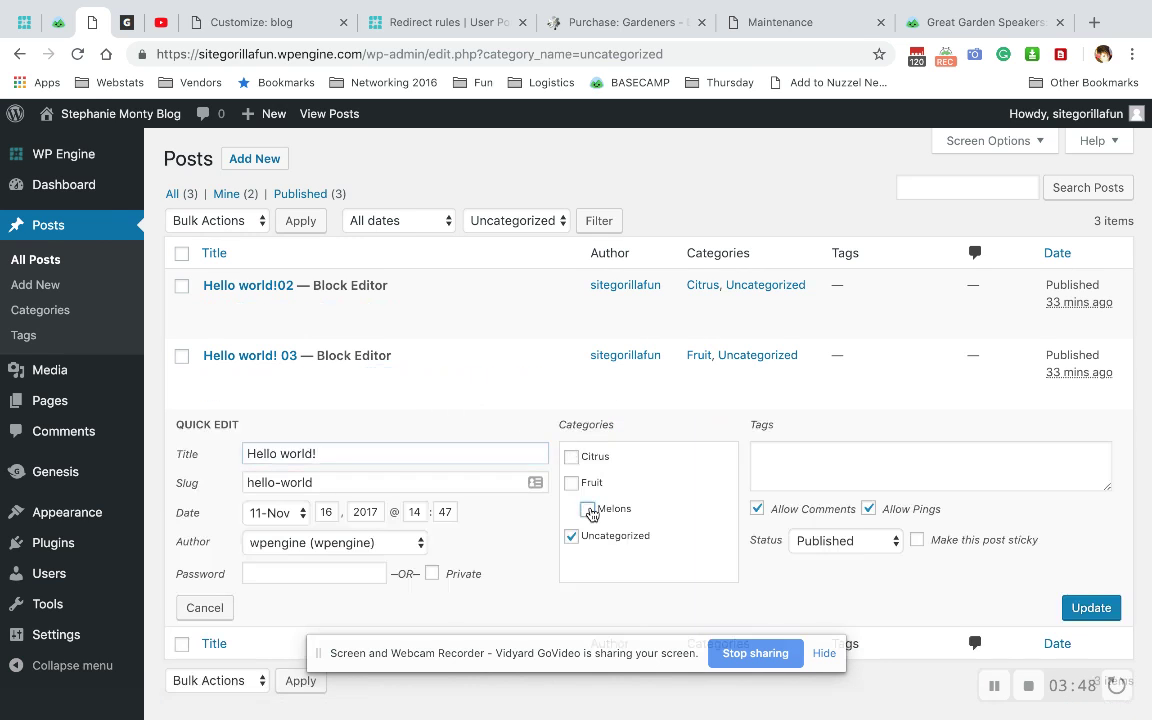
click(1091, 607)
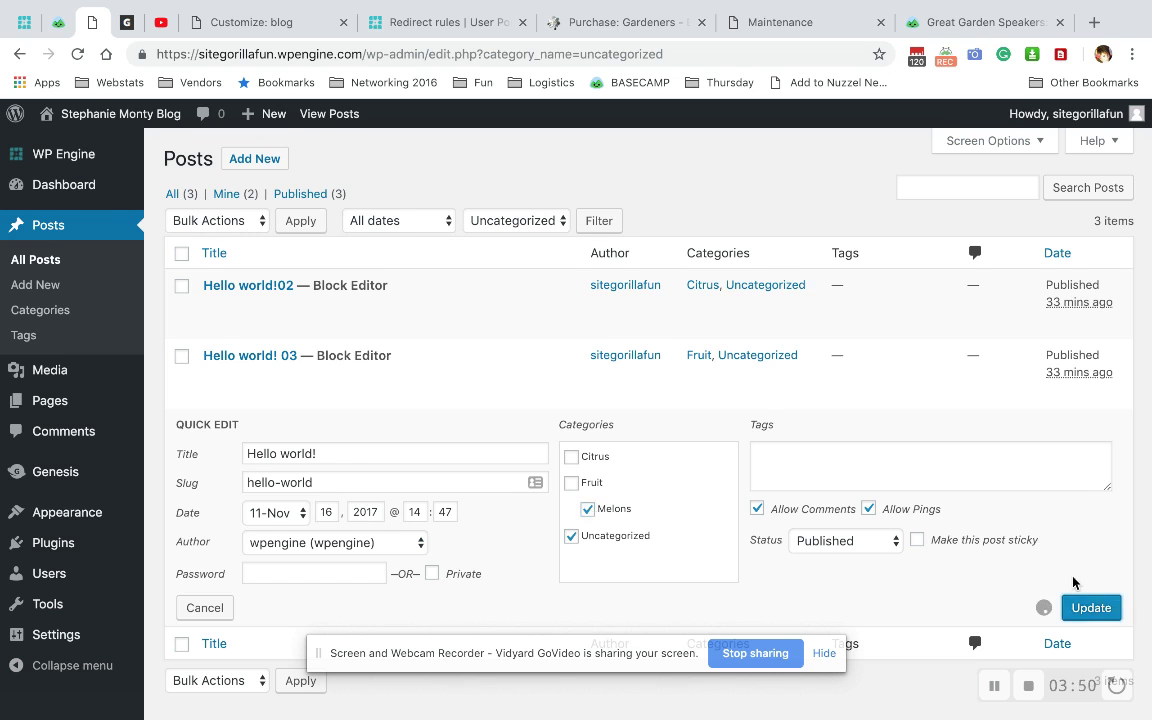
Step: Refresh the live blog page and check the footer's Blog Categories dropdown for the newly assigned categories
click(126, 22)
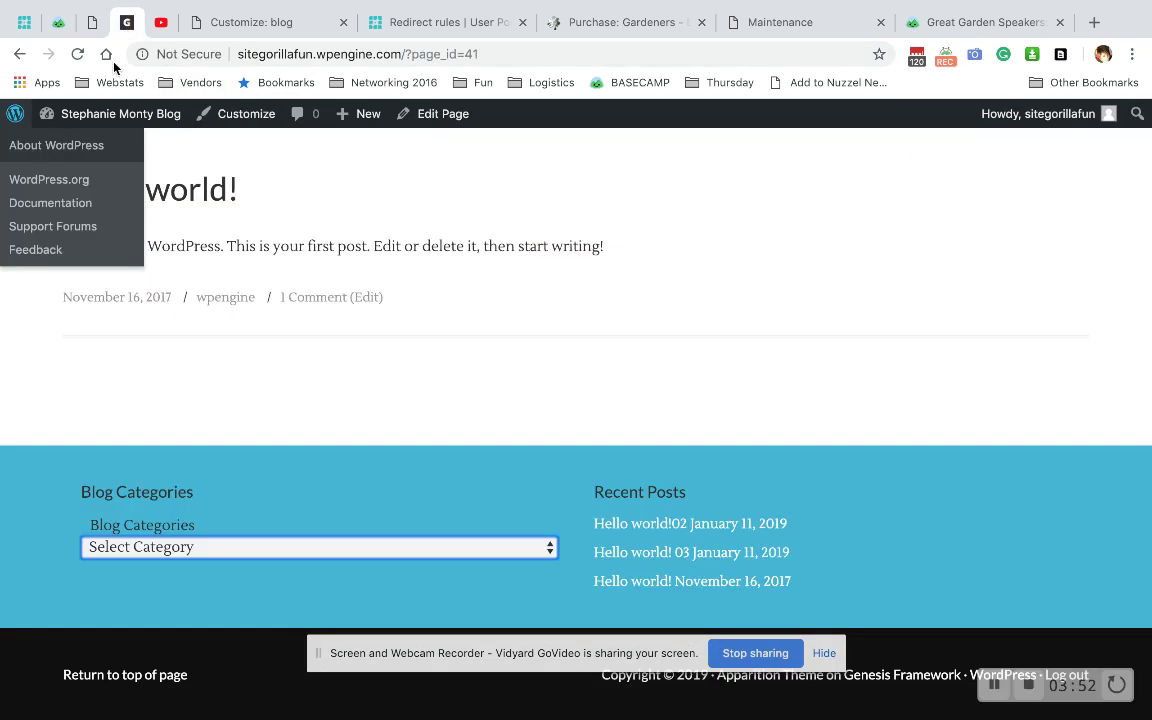
click(79, 62)
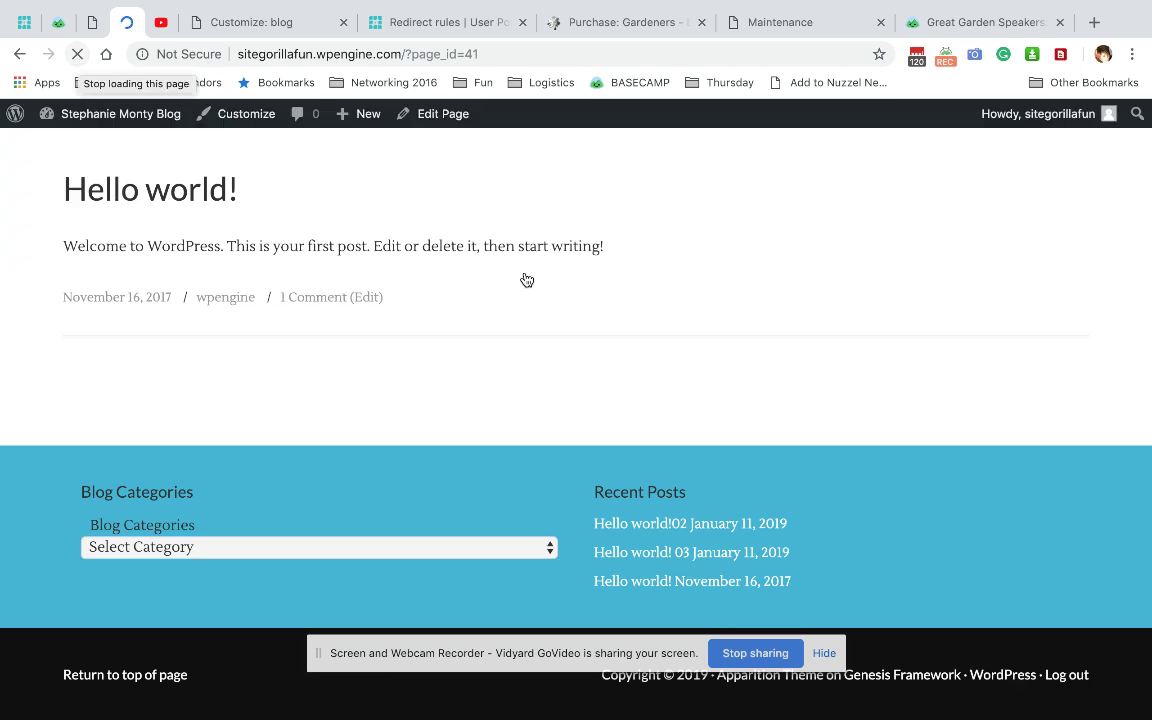
click(551, 548)
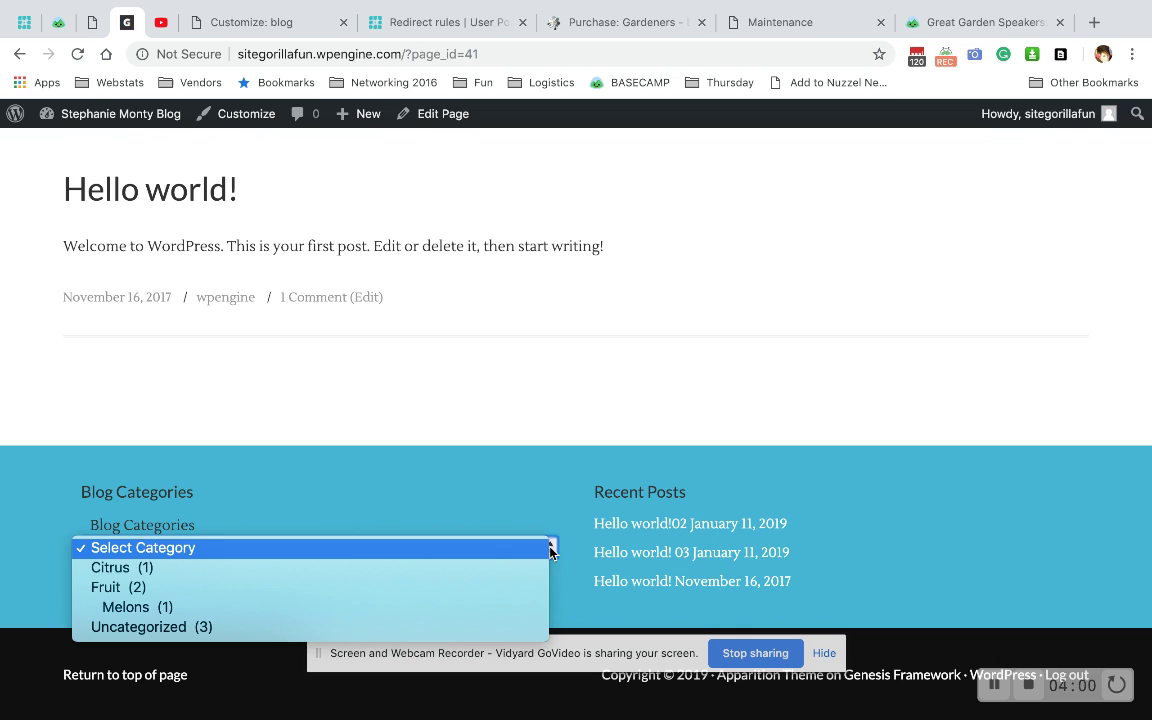